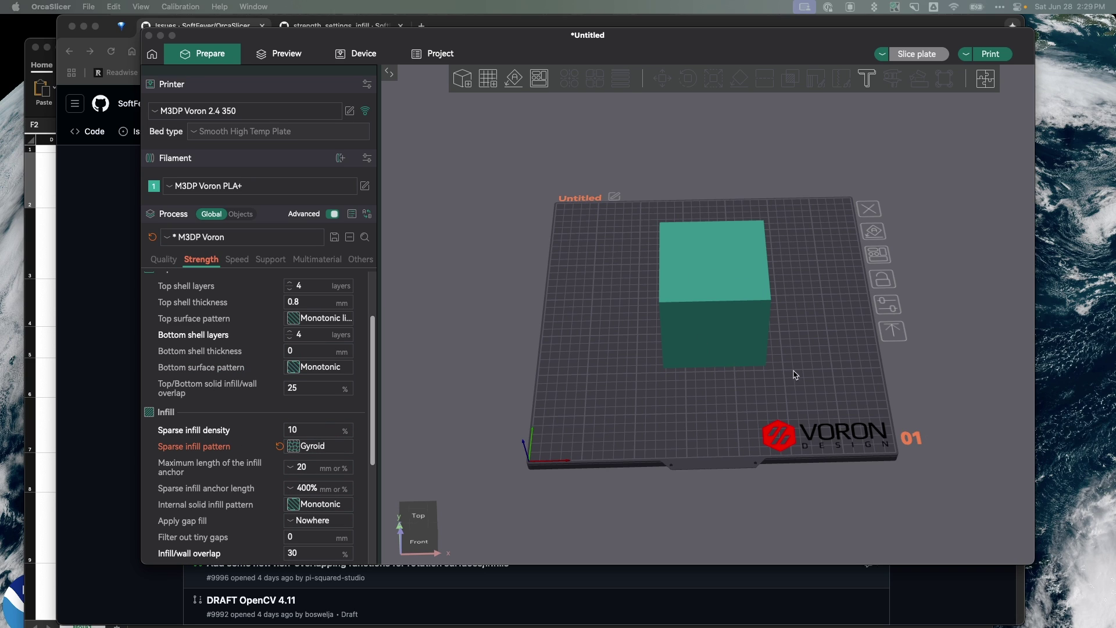
# Auto-arrange the cube on the build plate and slice it with the gyroid sparse infill.
pyautogui.click(759, 365)
pyautogui.click(766, 362)
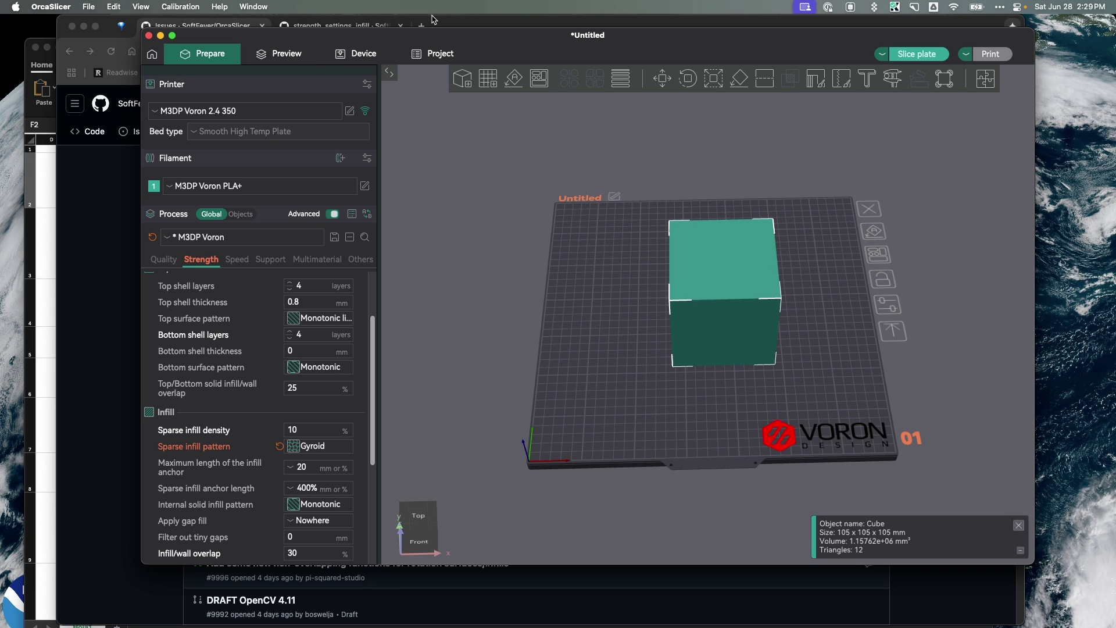
pyautogui.rightClick(541, 78)
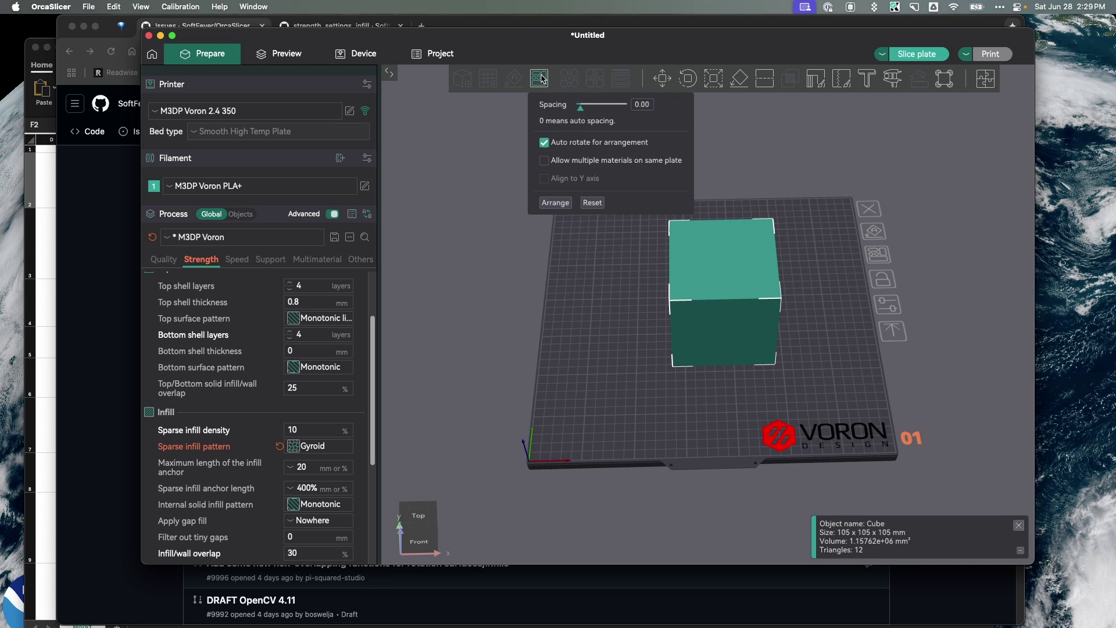
pyautogui.click(555, 202)
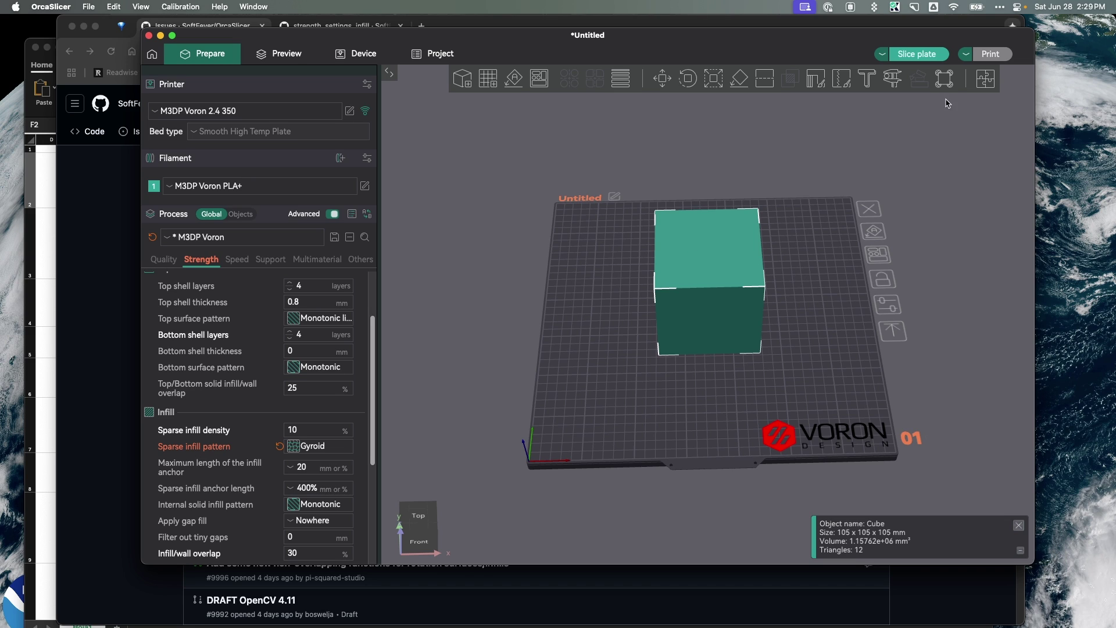
pyautogui.click(917, 56)
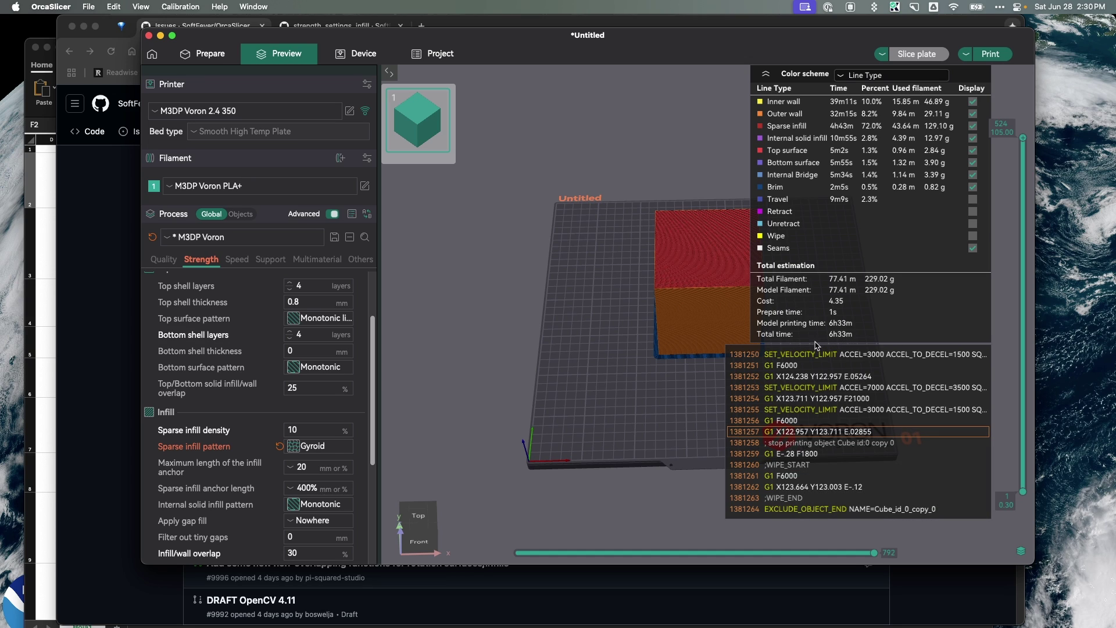
# Set the sparse infill pattern to Grid and slice the plate again.
pyautogui.click(317, 446)
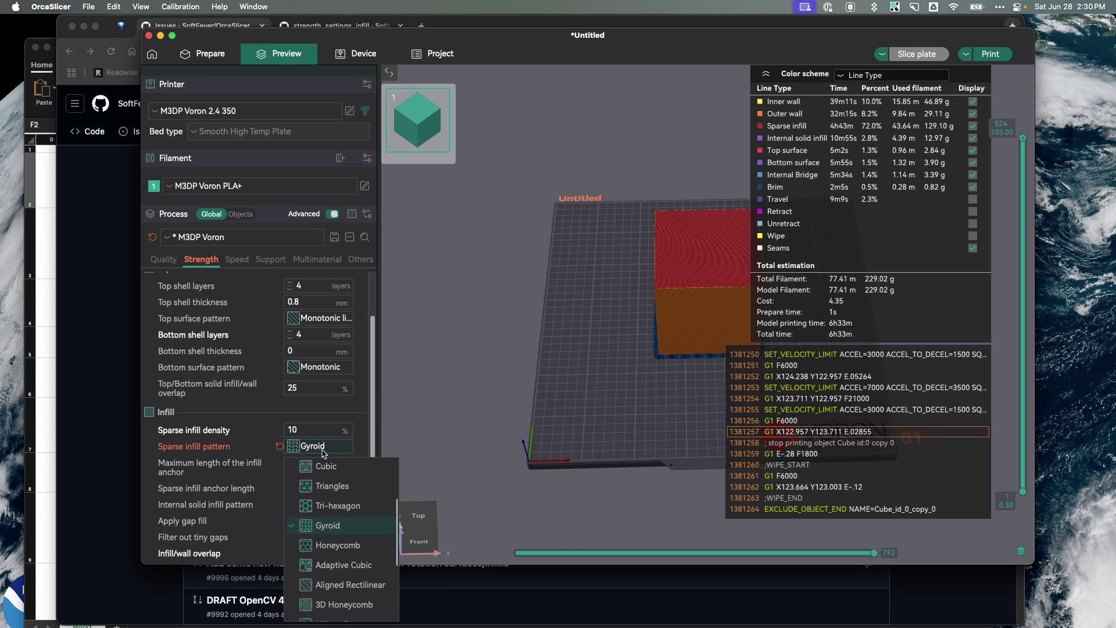
pyautogui.scroll(3, 349, 487)
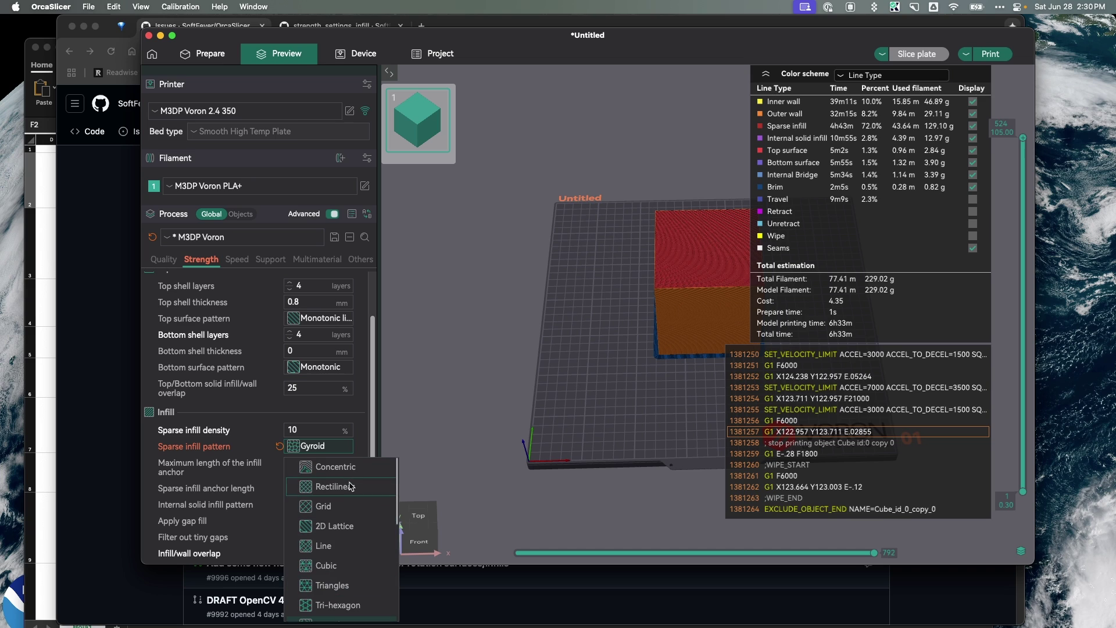
pyautogui.click(335, 511)
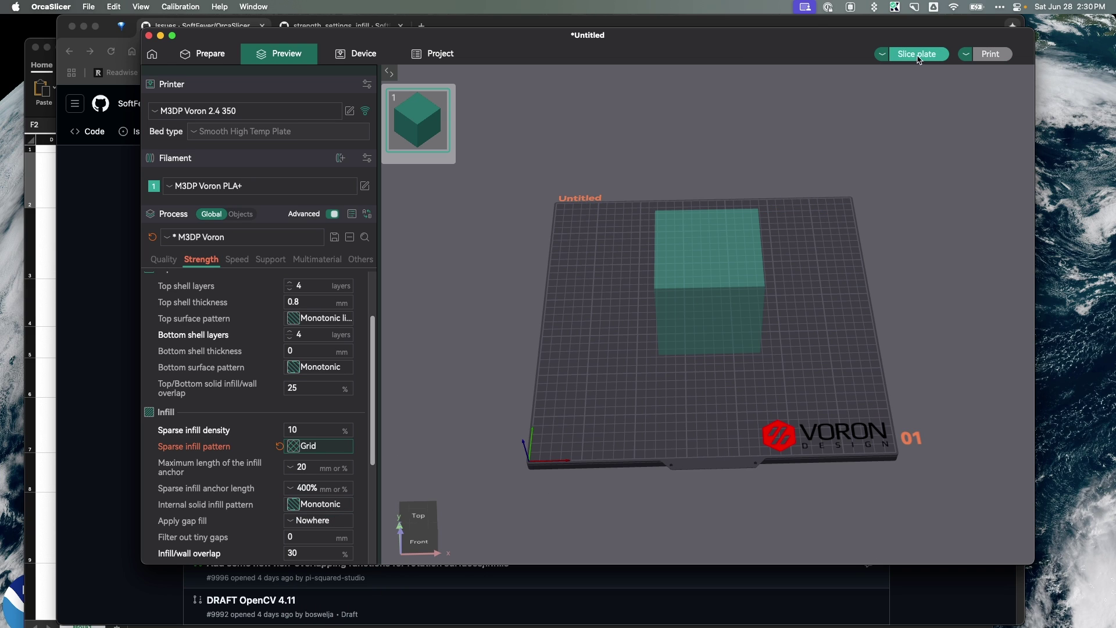
pyautogui.click(918, 58)
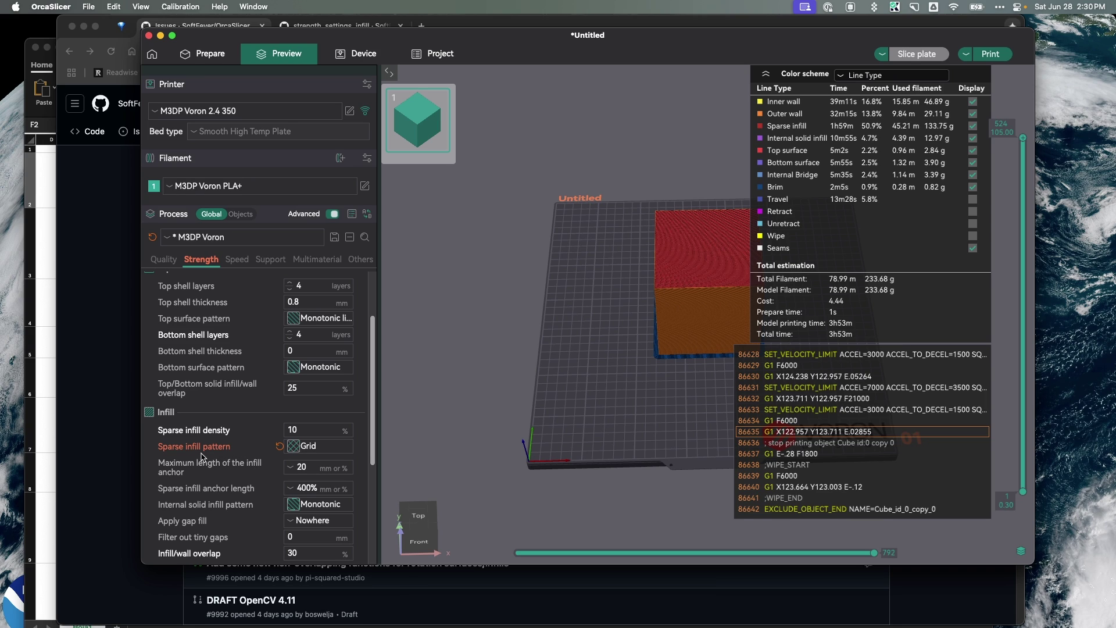
# Look through the available sparse infill patterns, set the pattern to Concentric and reslice the plate.
pyautogui.click(318, 447)
pyautogui.scroll(-5, 362, 540)
pyautogui.scroll(-3, 362, 541)
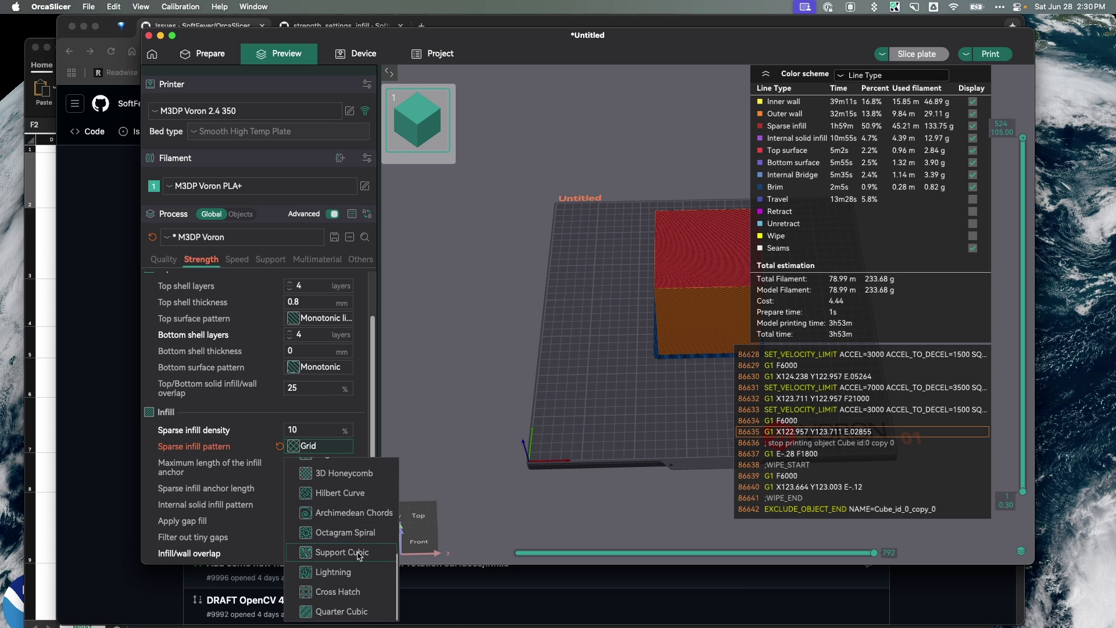
pyautogui.scroll(1, 366, 572)
pyautogui.scroll(8, 378, 579)
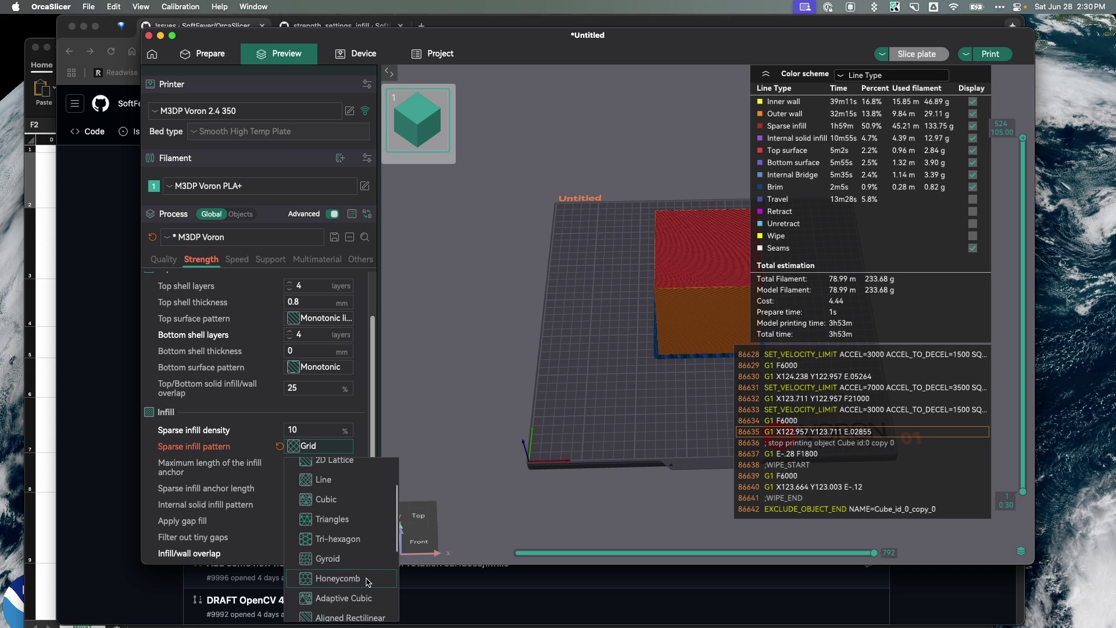
pyautogui.scroll(-5, 364, 540)
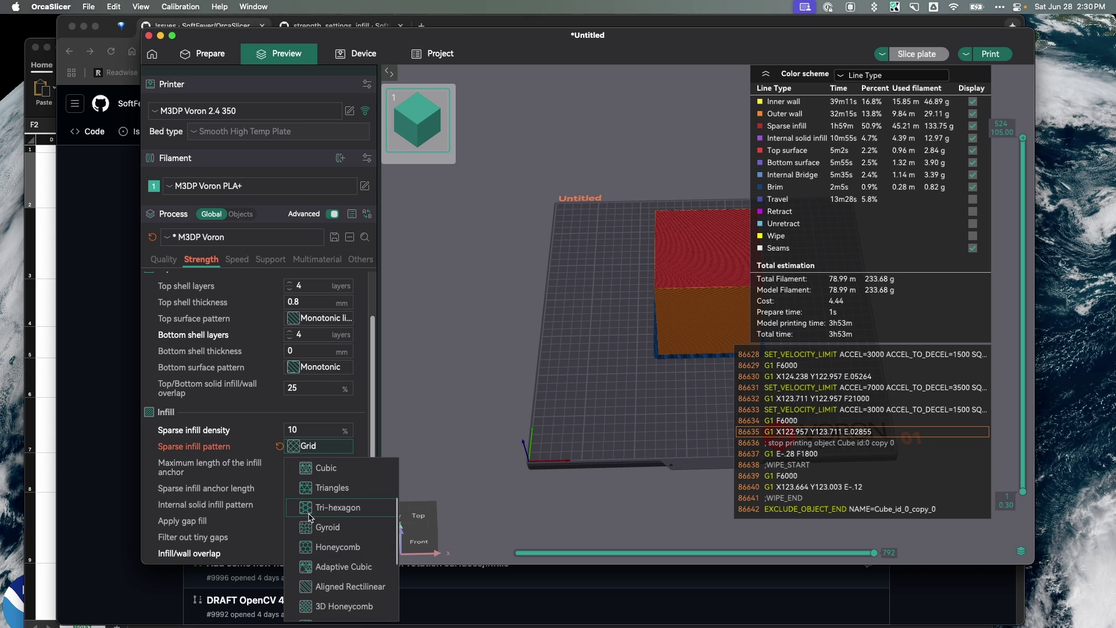
pyautogui.scroll(4, 331, 541)
pyautogui.scroll(-2, 343, 556)
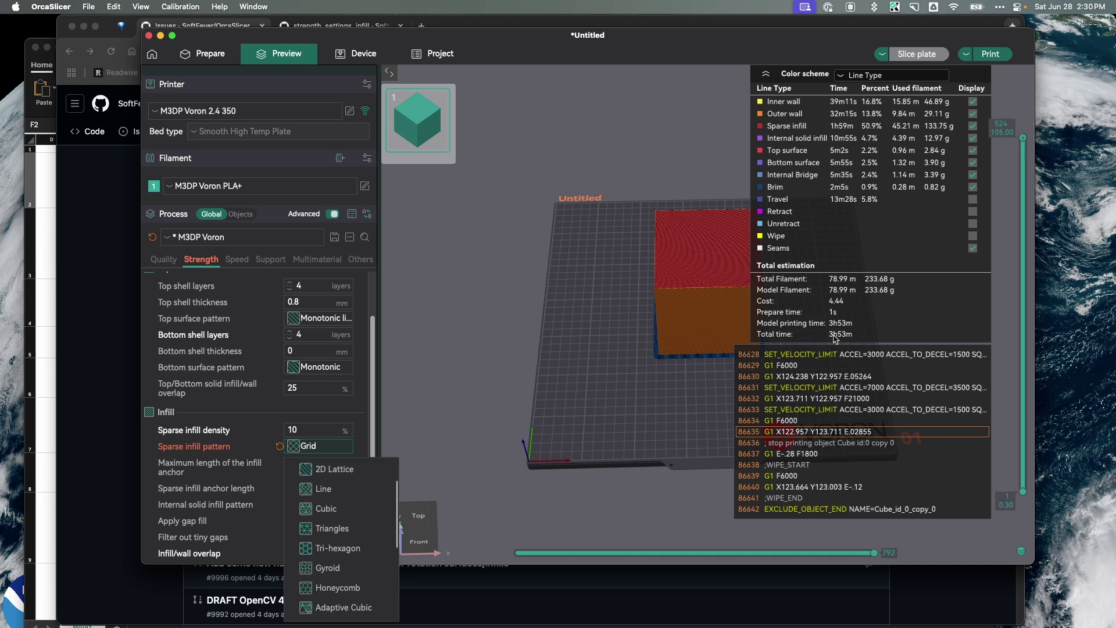
pyautogui.scroll(3, 343, 527)
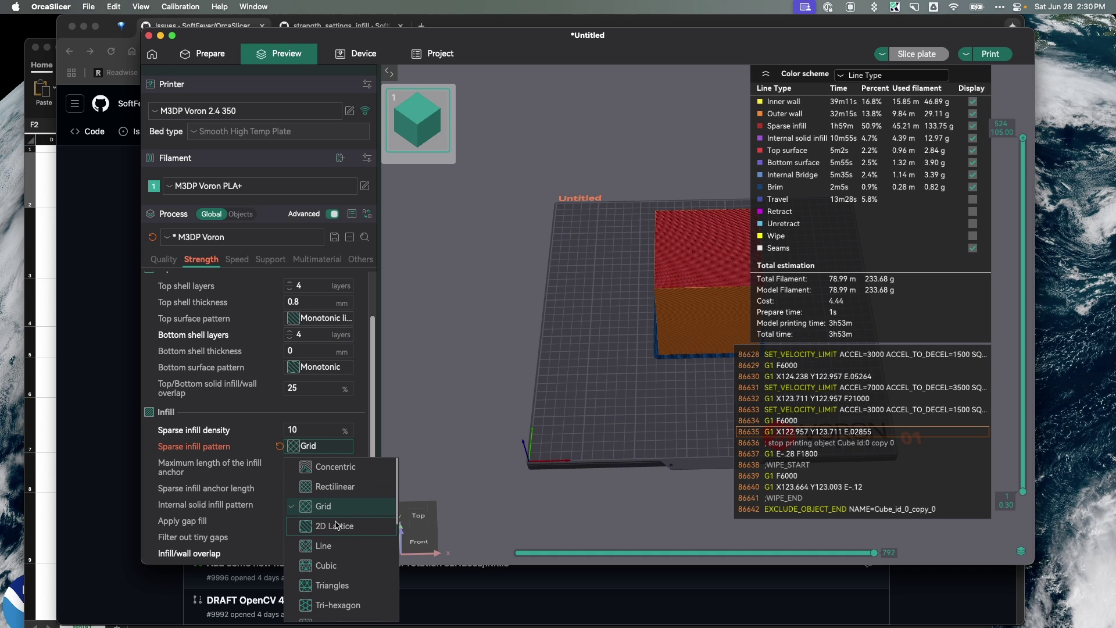
pyautogui.click(336, 467)
pyautogui.click(916, 55)
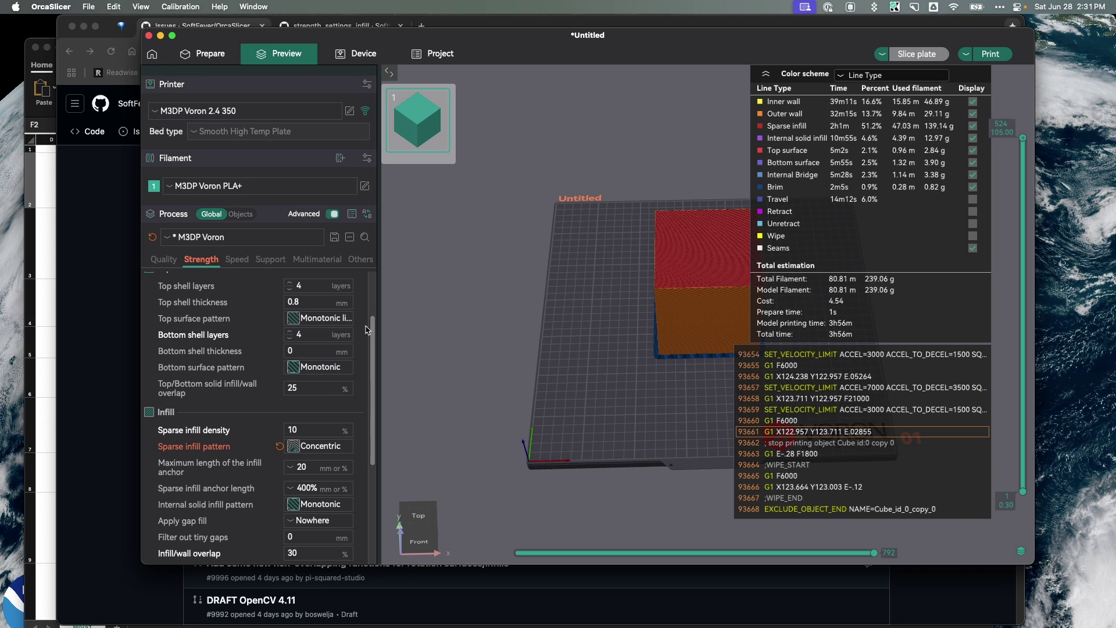
# Set the sparse infill pattern to Lightning and reslice the plate.
pyautogui.click(311, 447)
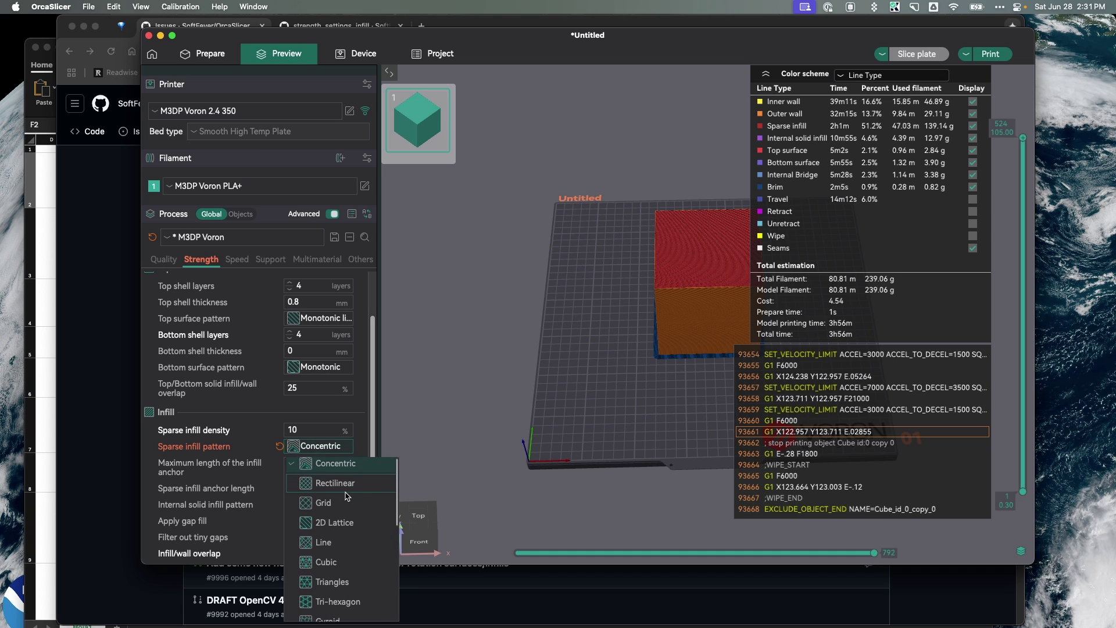
pyautogui.scroll(-3, 348, 497)
pyautogui.scroll(-5, 349, 496)
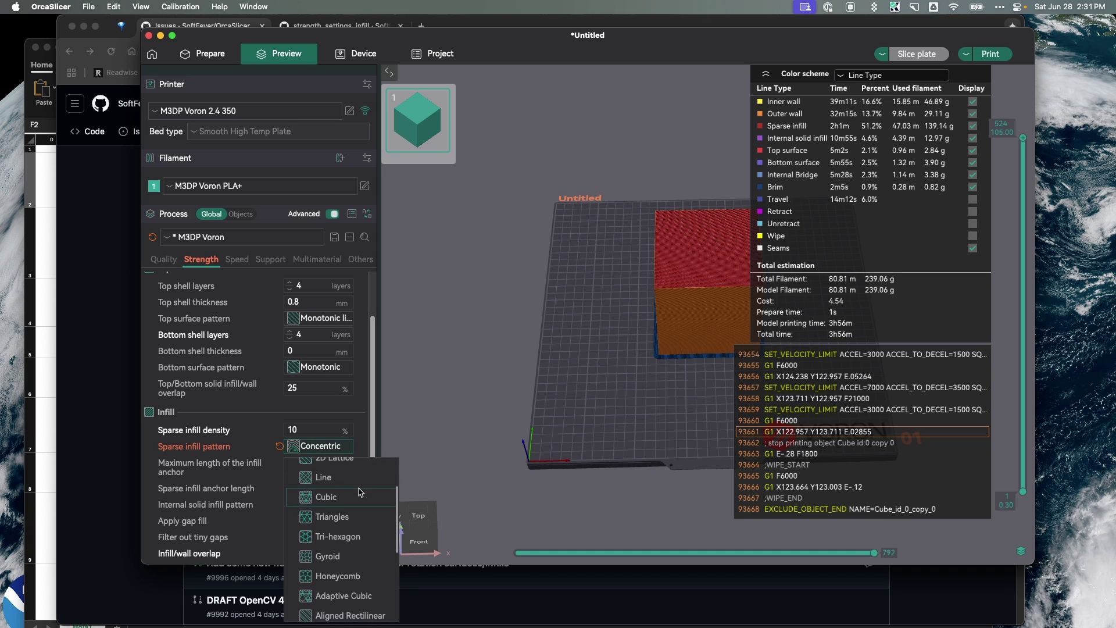
pyautogui.scroll(-3, 360, 493)
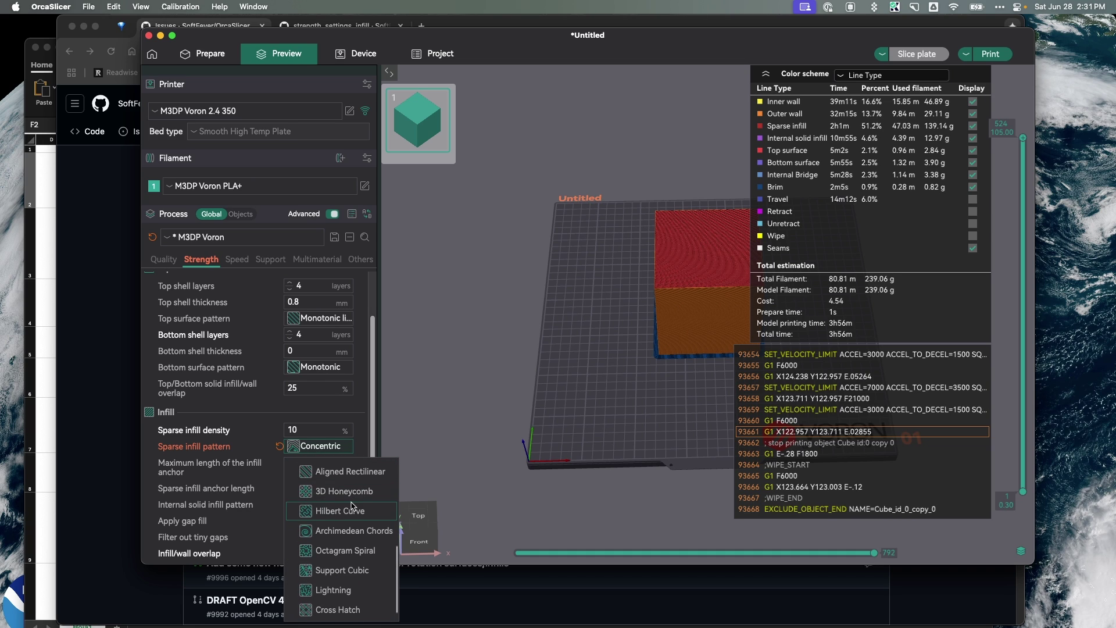
pyautogui.click(353, 591)
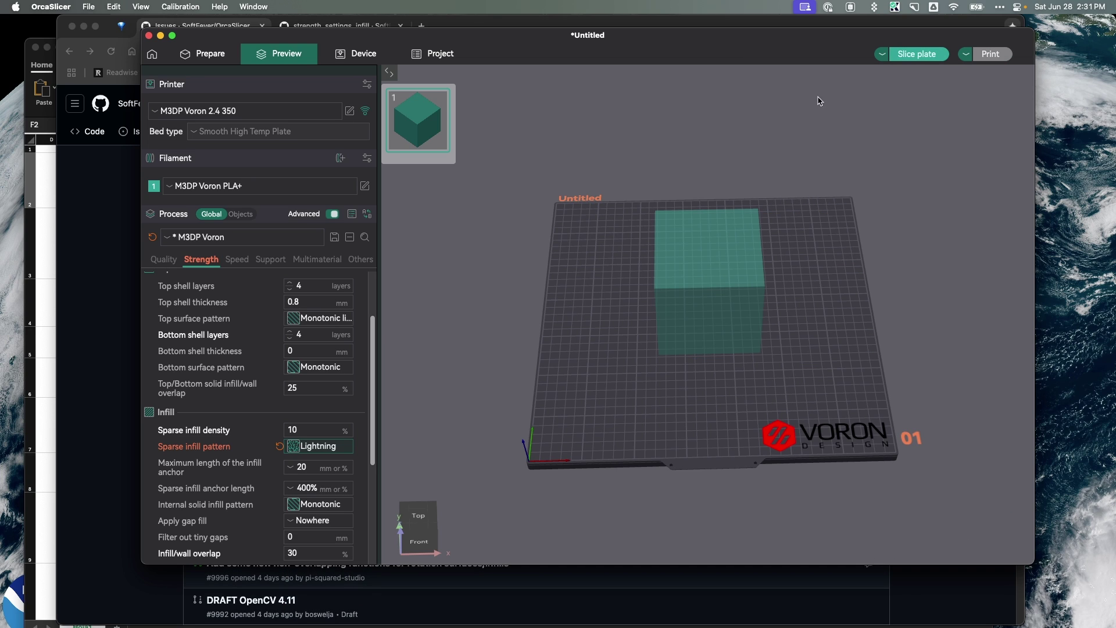
pyautogui.click(938, 56)
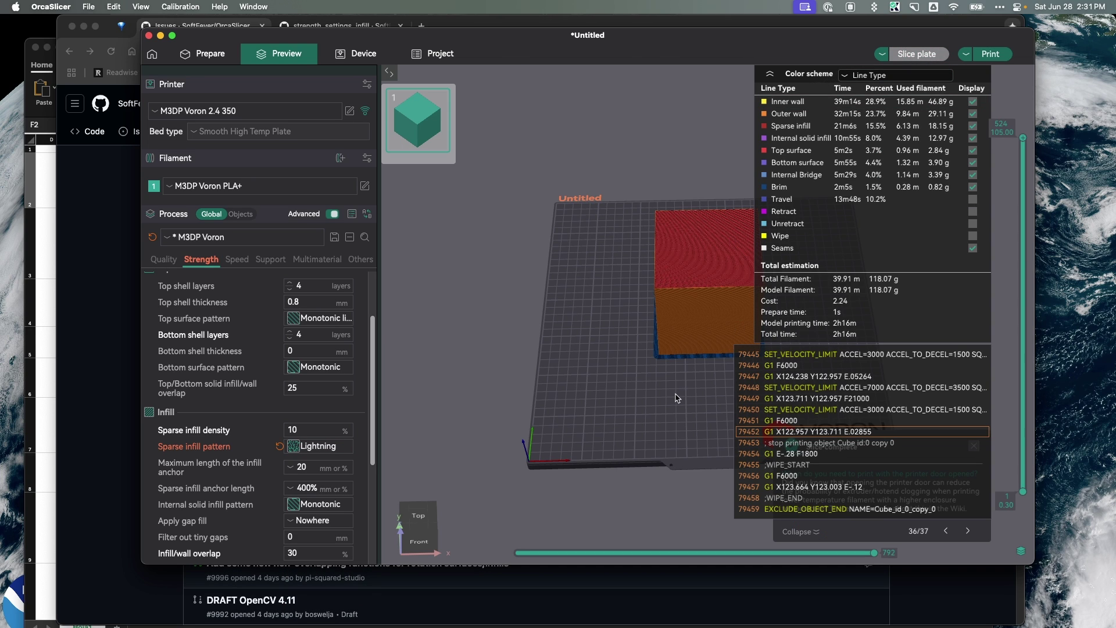
# Examine the Lightning infill inside the sliced cube from above, ending with the preview cut at layer 396.
pyautogui.moveTo(1026, 142)
pyautogui.moveTo(1027, 142); pyautogui.dragTo(957, 343)
pyautogui.moveTo(603, 331); pyautogui.dragTo(658, 425)
pyautogui.scroll(2, 576, 312)
pyautogui.moveTo(1031, 367); pyautogui.dragTo(1006, 241)
pyautogui.moveTo(534, 481); pyautogui.dragTo(555, 486)
# Set the sparse infill pattern to Archimedean Chords and slice the cube again.
pyautogui.click(311, 452)
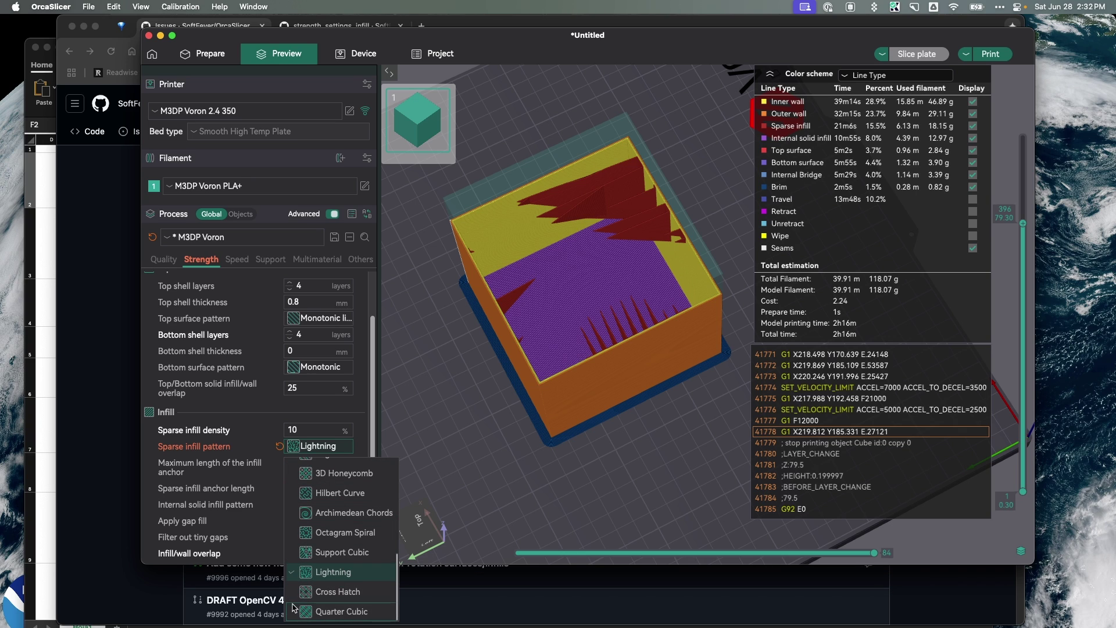
pyautogui.click(362, 513)
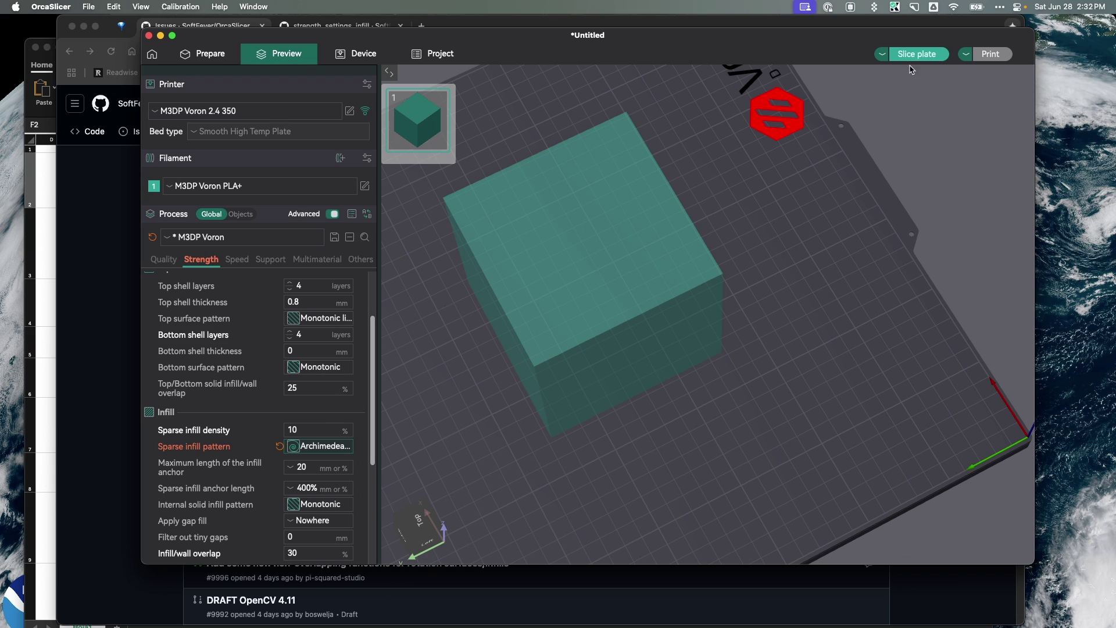
pyautogui.click(914, 56)
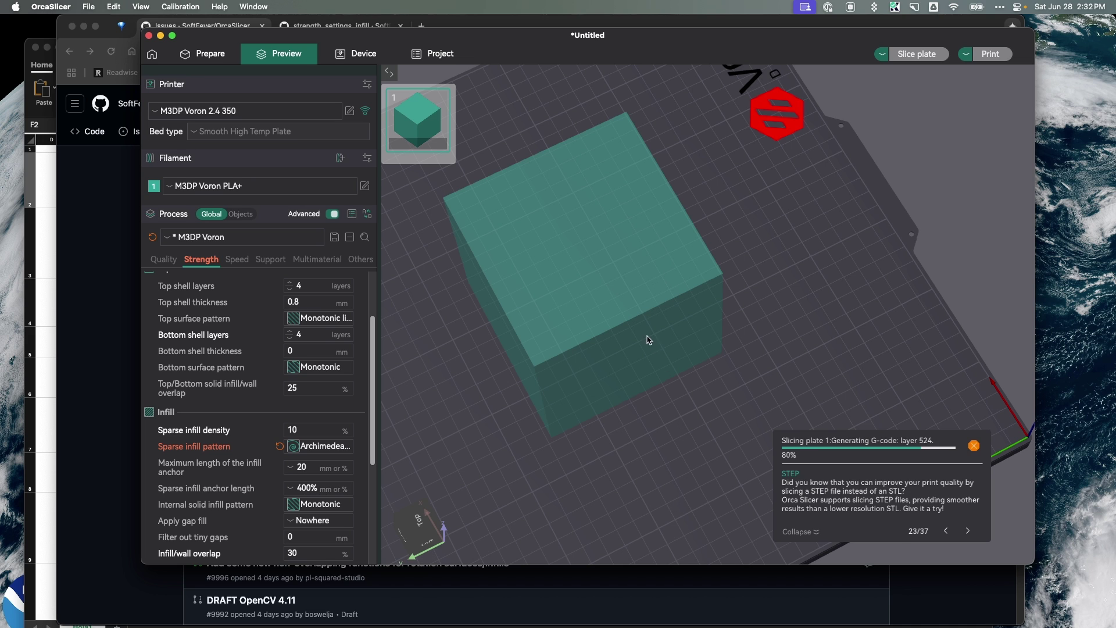
# Inspect the Archimedean Chords infill inside the cube with the preview cut at layer 363 and at layer 437.
pyautogui.moveTo(685, 470); pyautogui.dragTo(655, 482)
pyautogui.scroll(-5, 587, 285)
pyautogui.scroll(6, 601, 291)
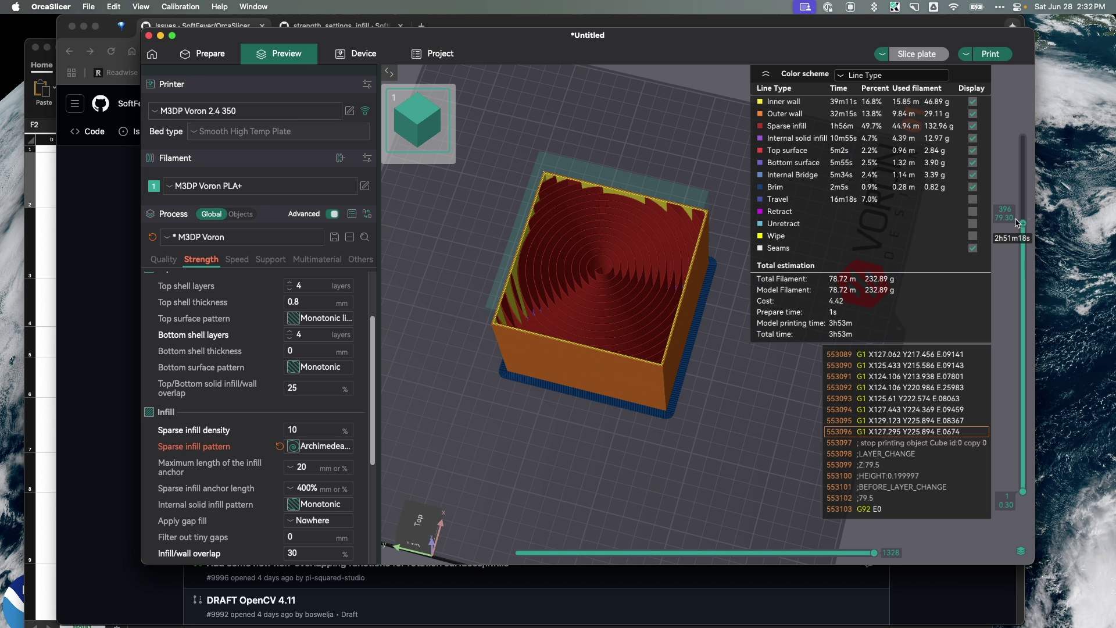
pyautogui.moveTo(1025, 226); pyautogui.dragTo(983, 246)
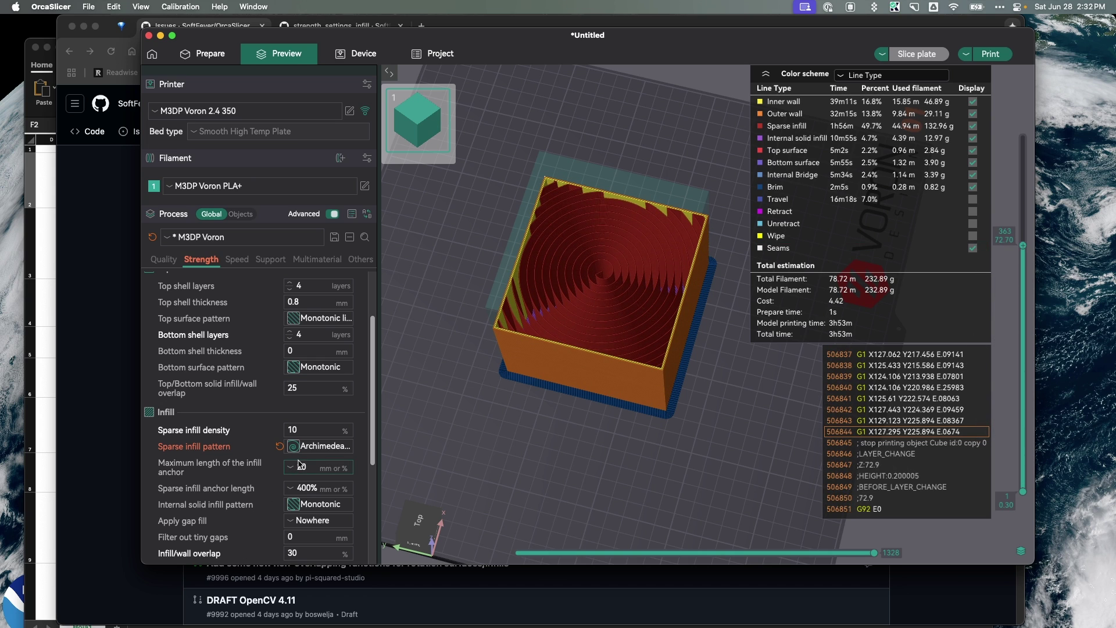
pyautogui.click(315, 448)
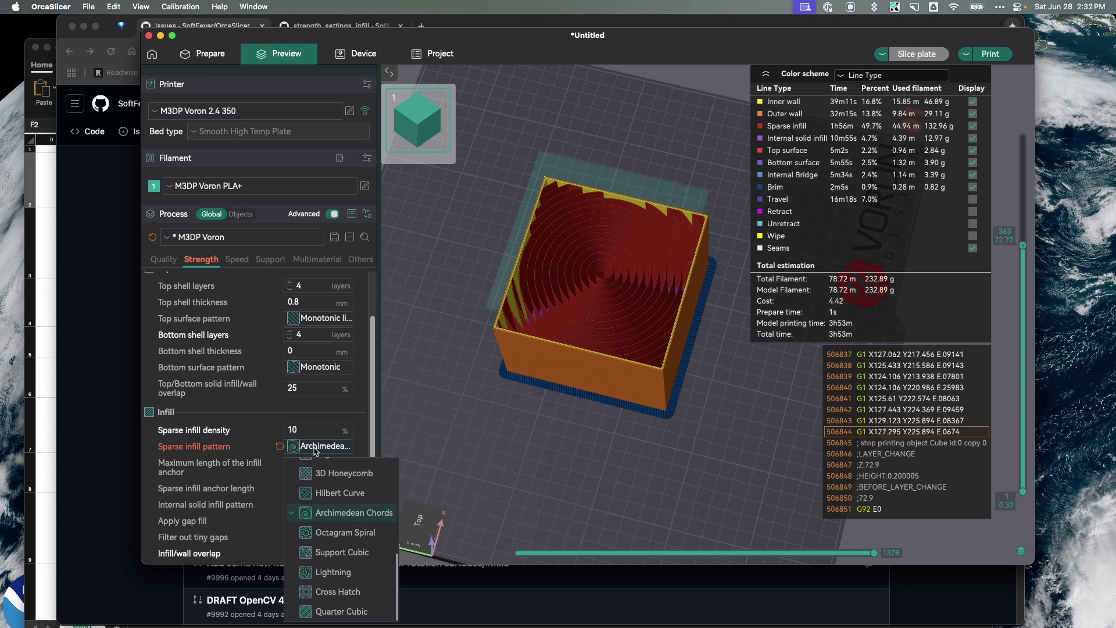
pyautogui.click(457, 424)
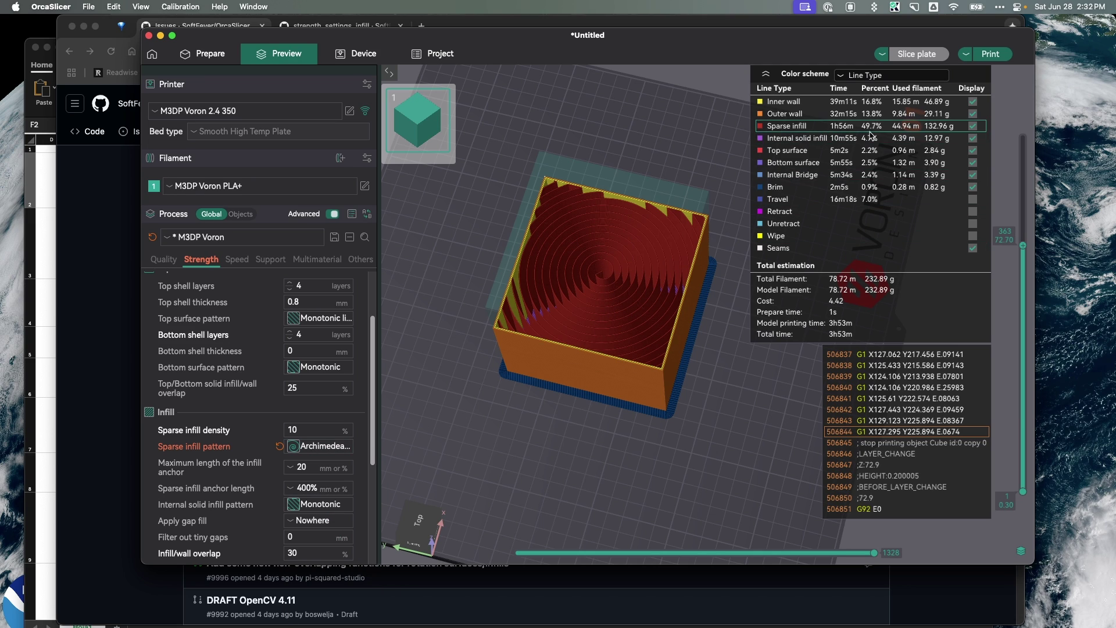
pyautogui.scroll(1, 1023, 251)
pyautogui.moveTo(1023, 245); pyautogui.dragTo(1014, 195)
pyautogui.moveTo(471, 514)
pyautogui.mouseDown()
pyautogui.moveTo(536, 514)
pyautogui.moveTo(523, 547)
pyautogui.moveTo(512, 494)
pyautogui.moveTo(492, 543)
pyautogui.moveTo(489, 505)
pyautogui.mouseUp()
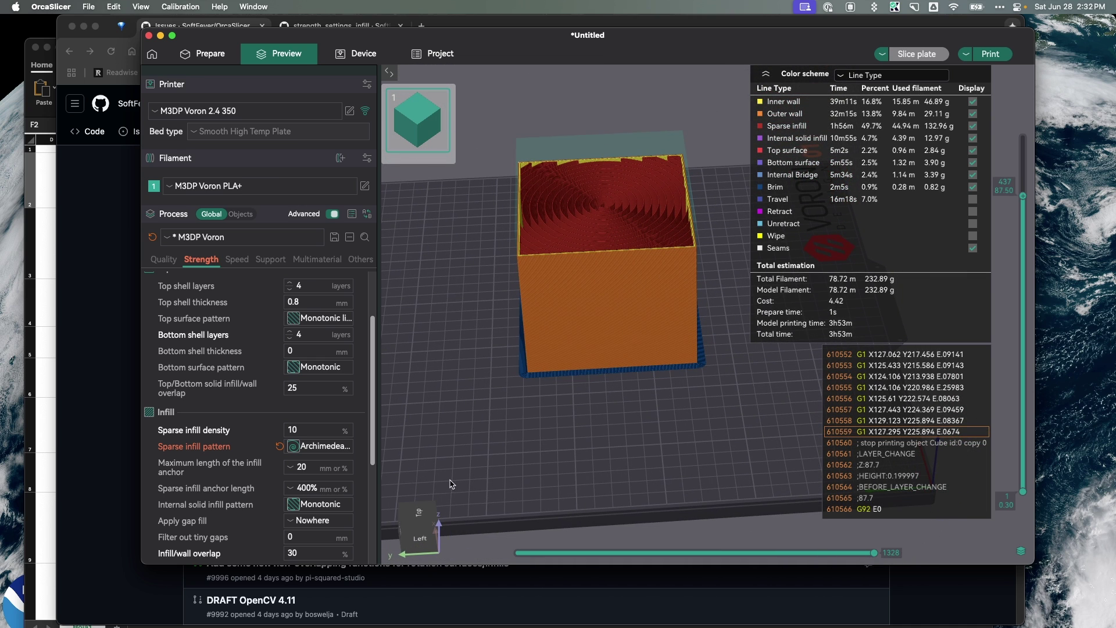
# Switch to Chrome and look through the open pull requests of the OrcaSlicer repository on GitHub.
pyautogui.click(101, 528)
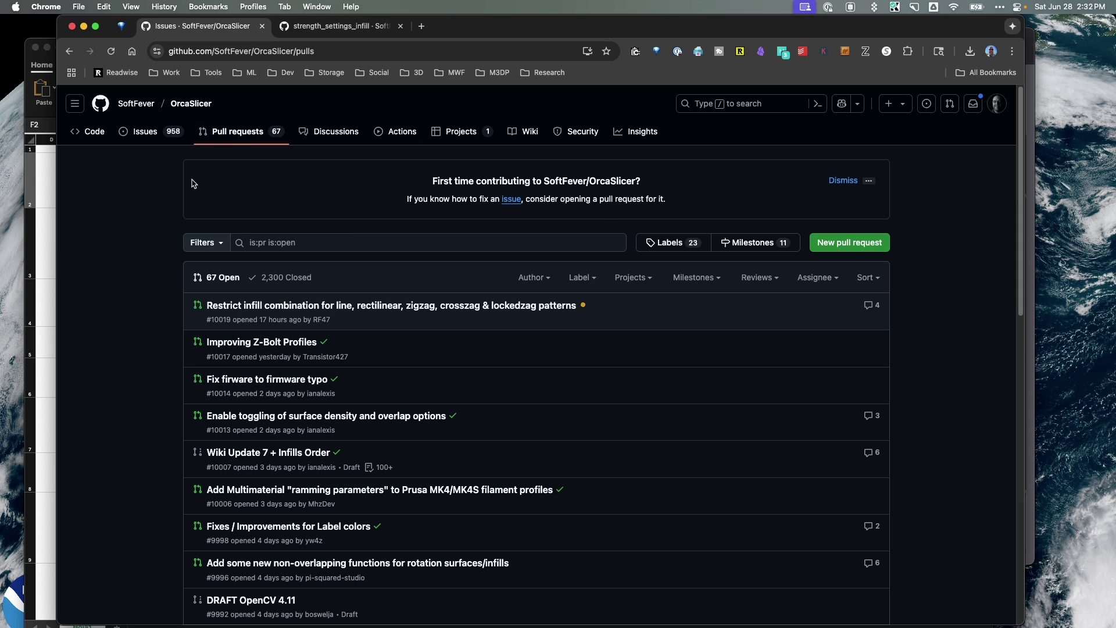
pyautogui.scroll(-3, 177, 360)
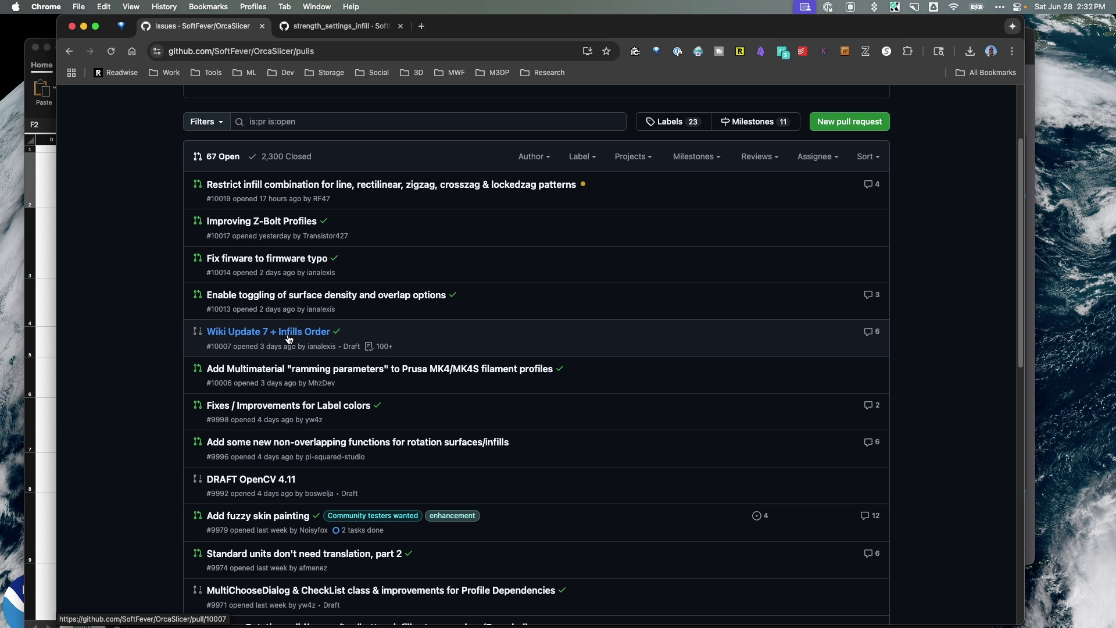
pyautogui.scroll(-1, 268, 343)
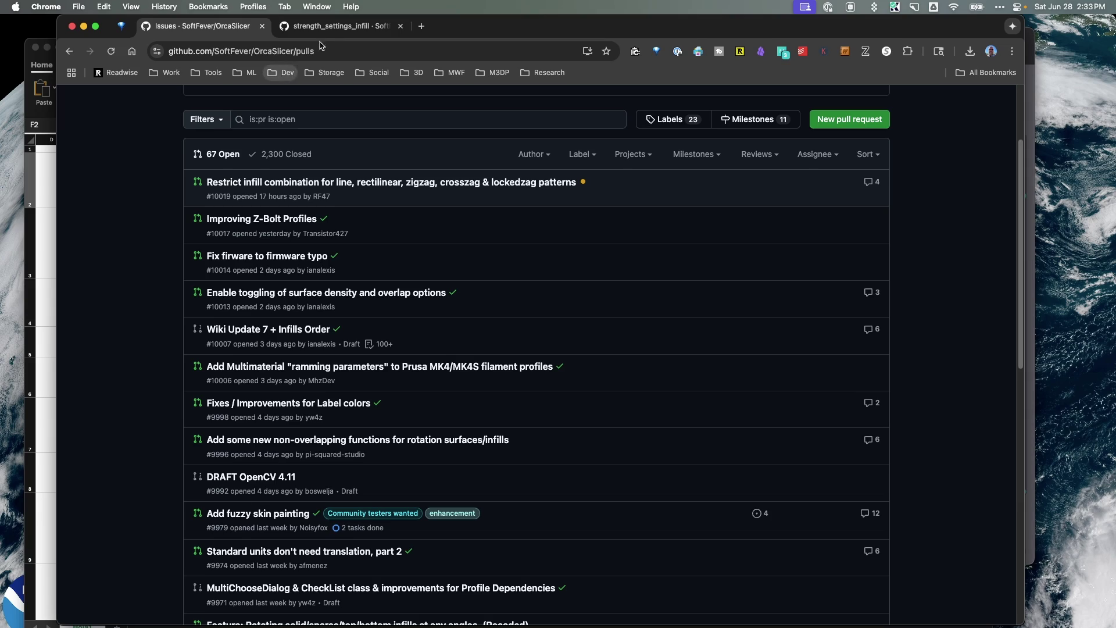
# Open the strength_settings_infill wiki page and read the Sparse Infill Pattern comparison table of strength, material usage and print time.
pyautogui.click(334, 29)
pyautogui.scroll(-20, 282, 323)
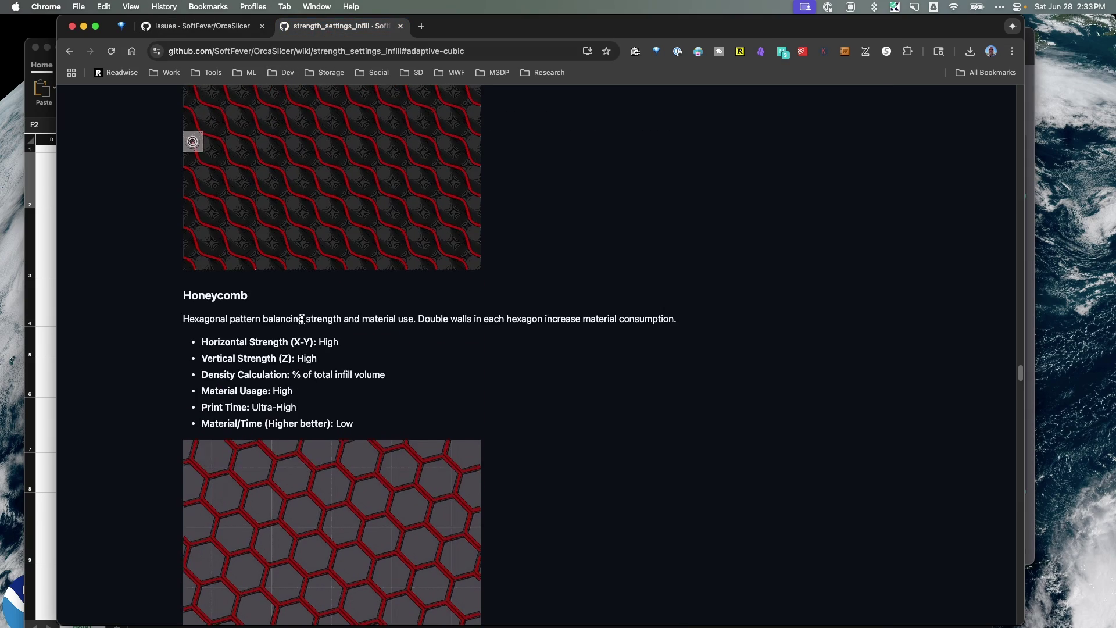
pyautogui.scroll(-20, 382, 366)
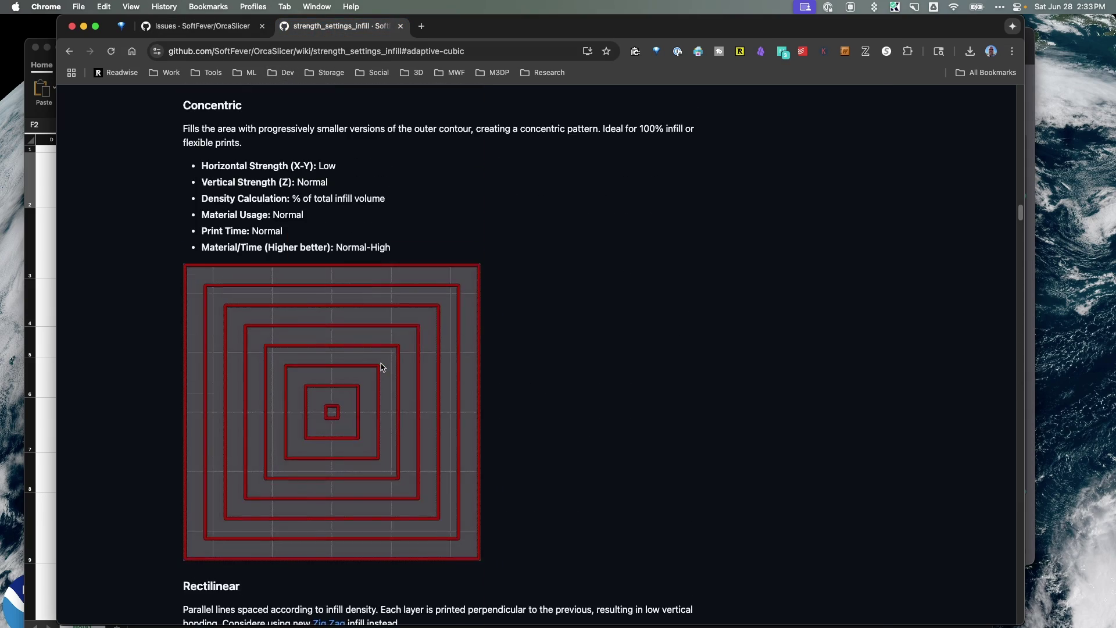
pyautogui.scroll(20, 382, 367)
pyautogui.scroll(-10, 378, 365)
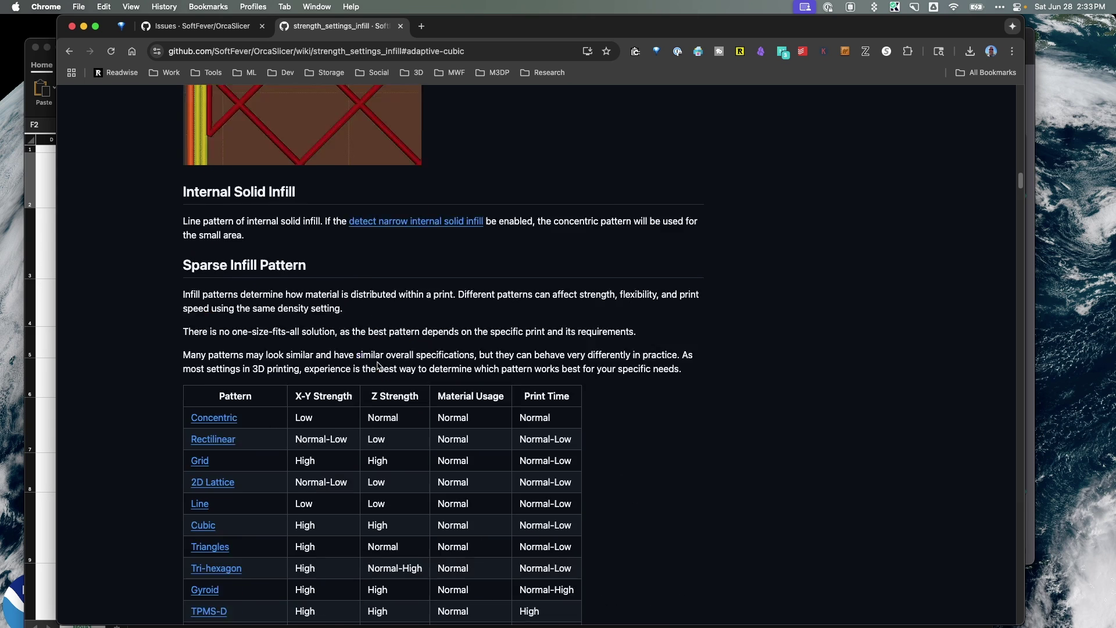
pyautogui.scroll(-3, 378, 365)
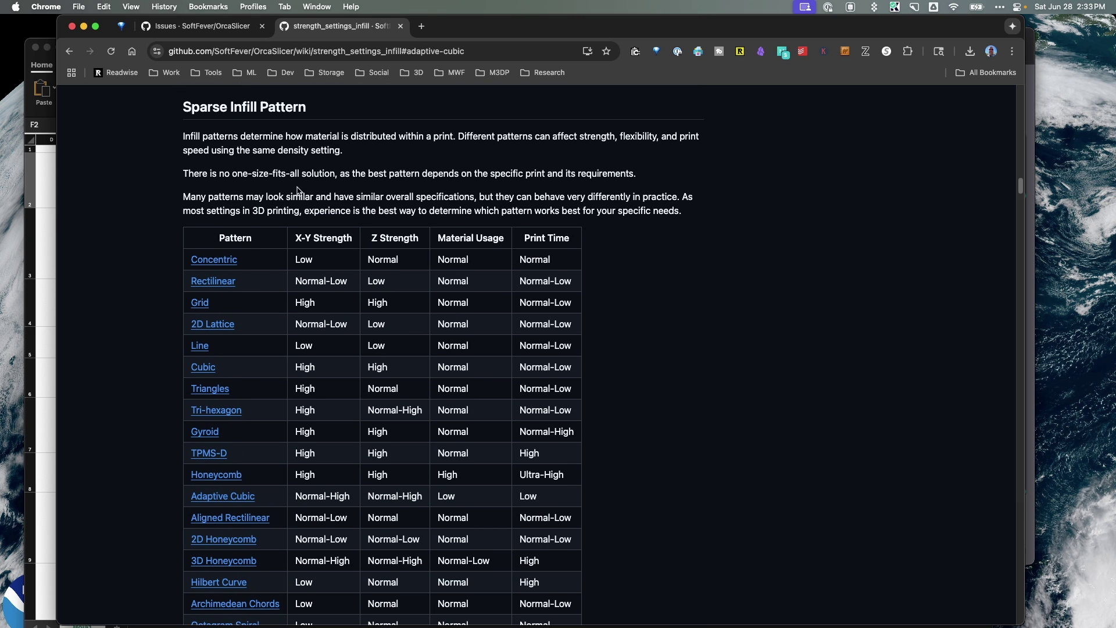
pyautogui.scroll(-2, 175, 273)
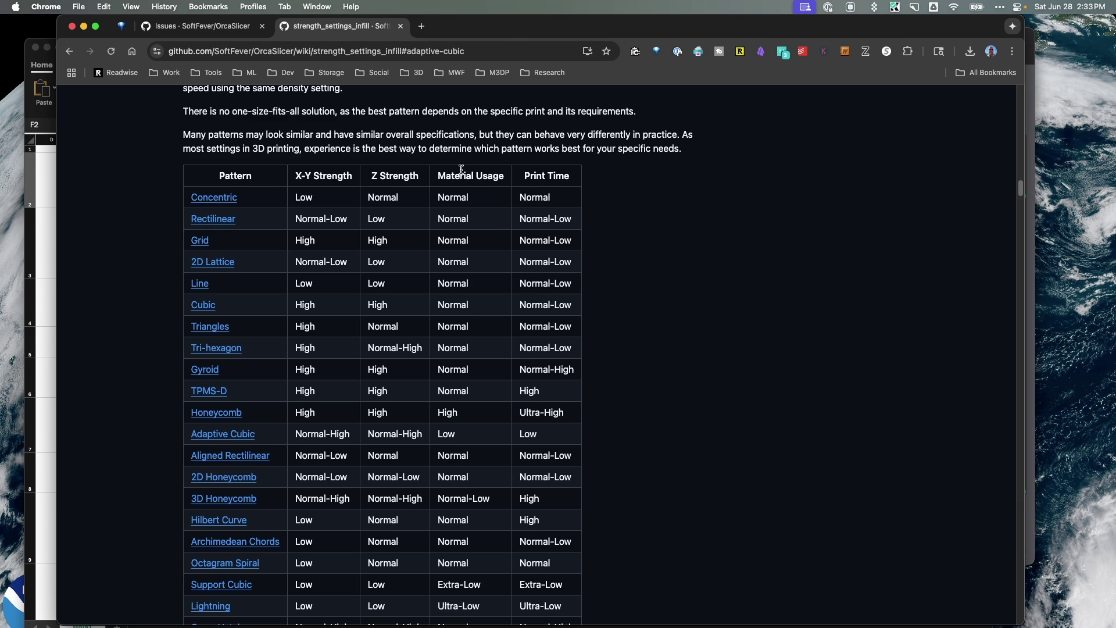
# Read down the Material Usage and Print Time columns of the sparse infill pattern table.
pyautogui.scroll(1, 521, 280)
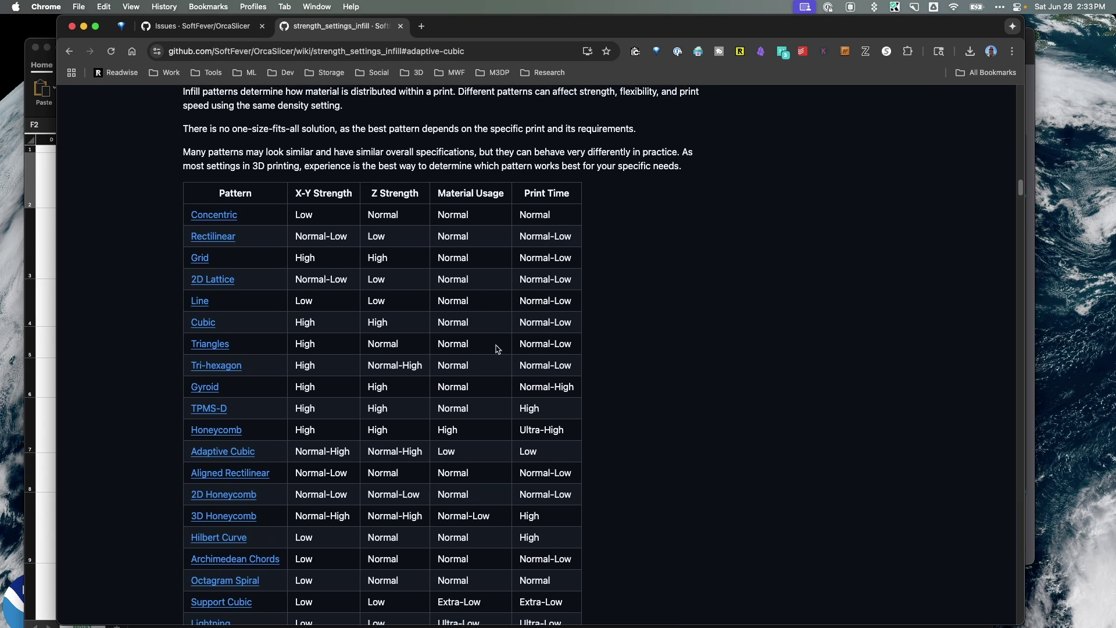
pyautogui.scroll(-2, 497, 354)
pyautogui.scroll(-1, 498, 355)
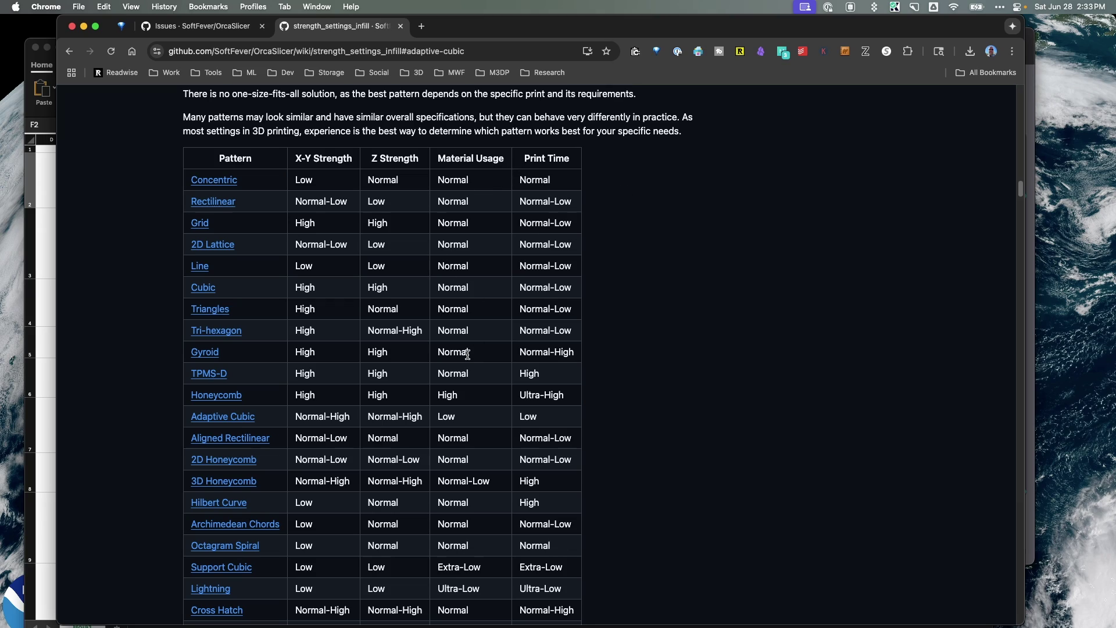
pyautogui.scroll(-4, 468, 354)
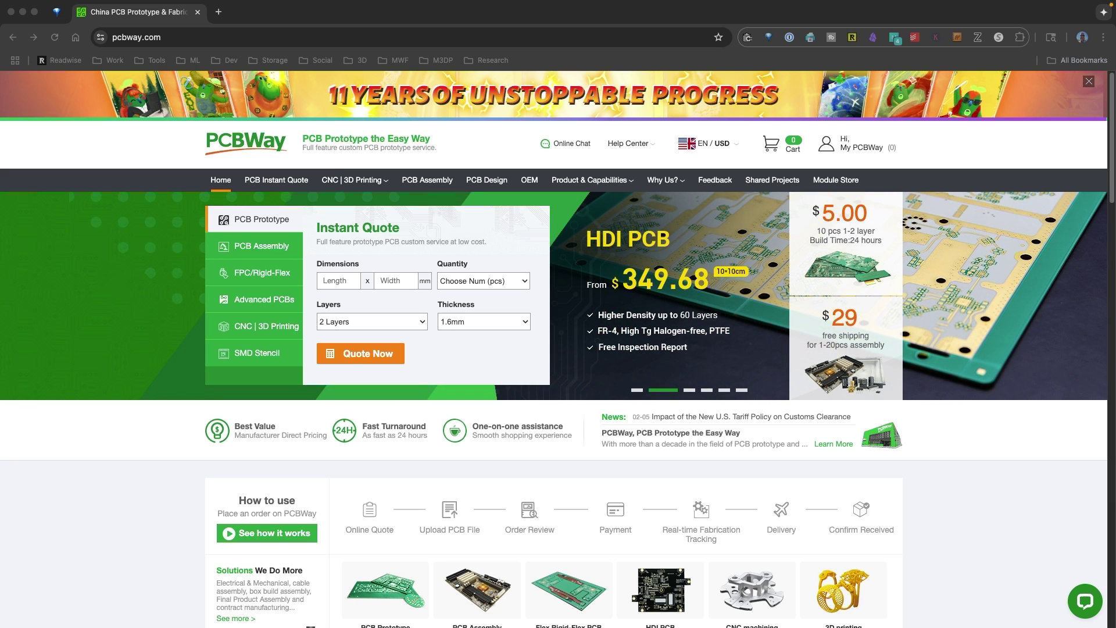
# View the PCB Instant Quote page on pcbway.com and return to the site's home page.
pyautogui.click(265, 182)
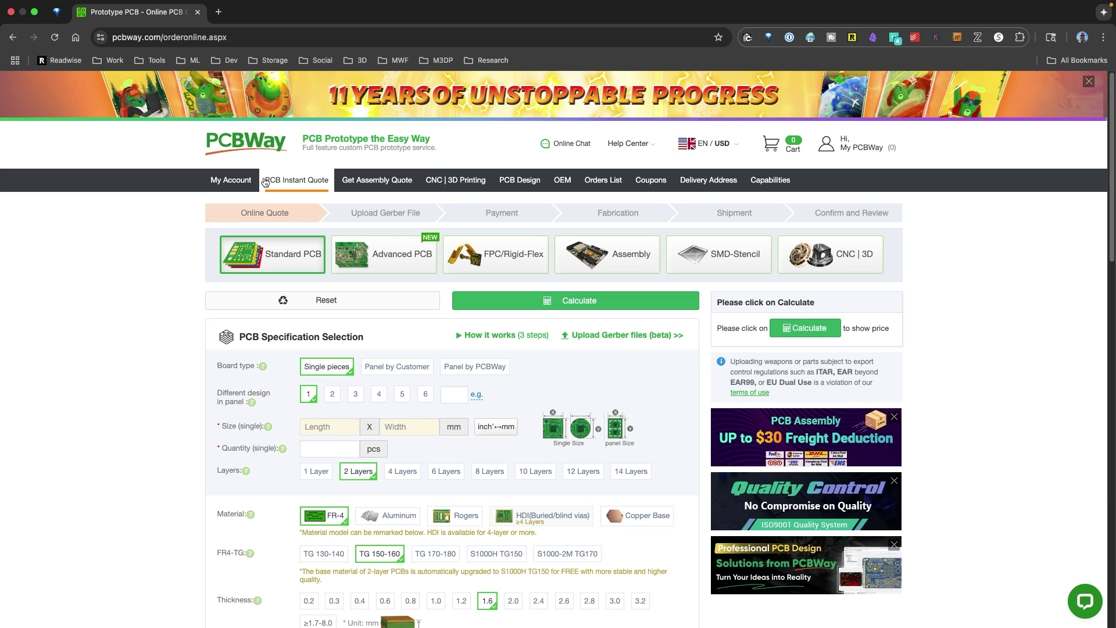
pyautogui.click(245, 145)
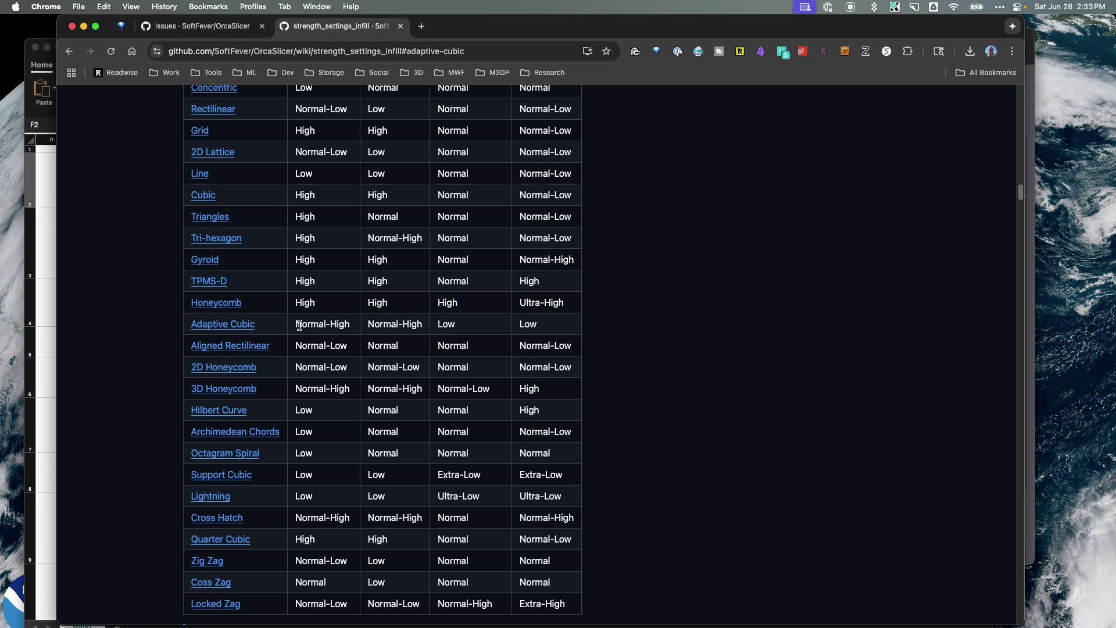
# Compare the Adaptive Cubic row with the other patterns in the wiki's Sparse Infill Pattern table.
pyautogui.scroll(4, 343, 322)
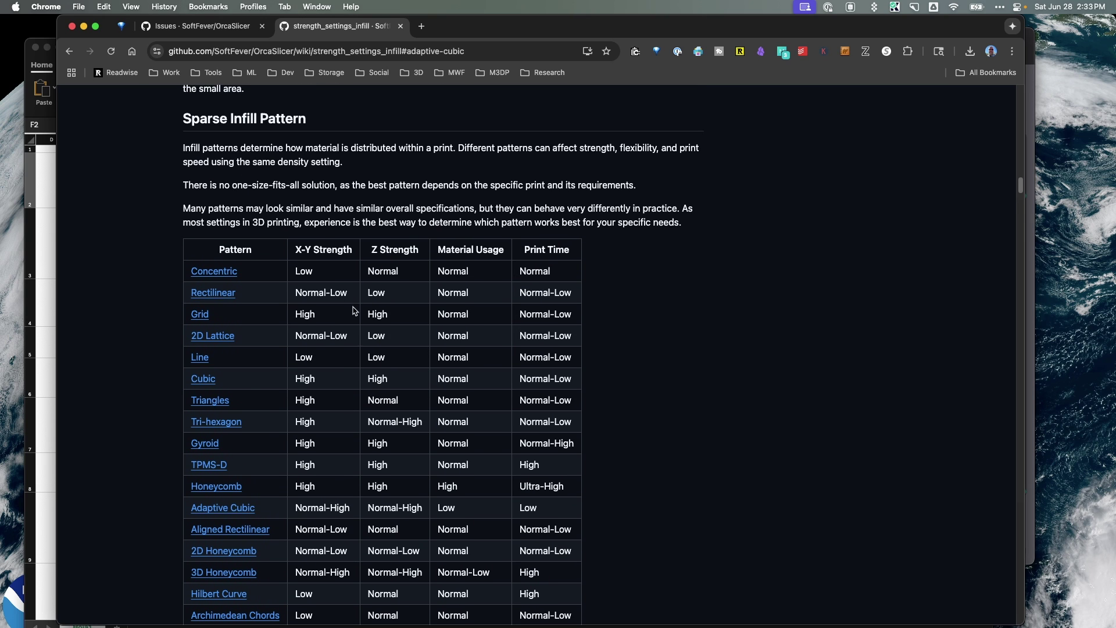
pyautogui.scroll(-3, 388, 400)
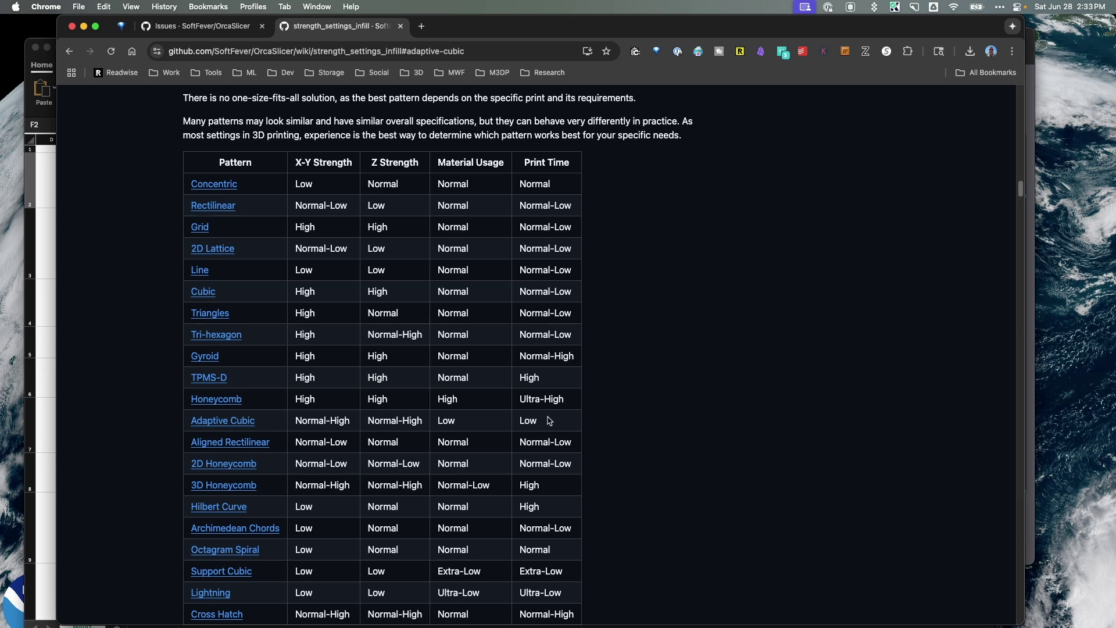
pyautogui.scroll(1, 553, 421)
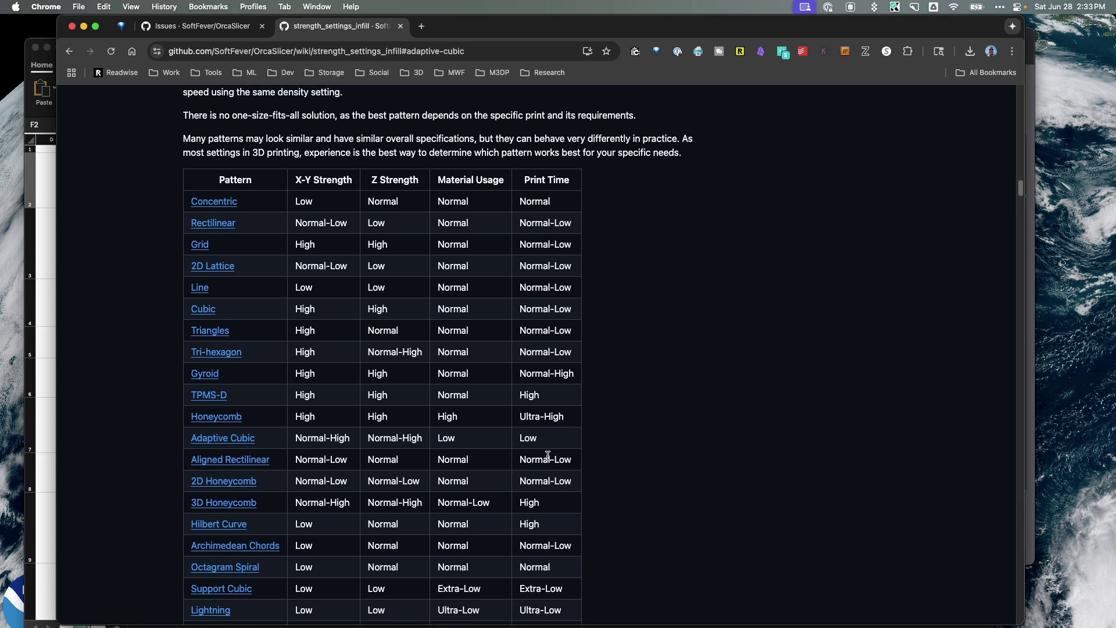
pyautogui.scroll(-3, 547, 445)
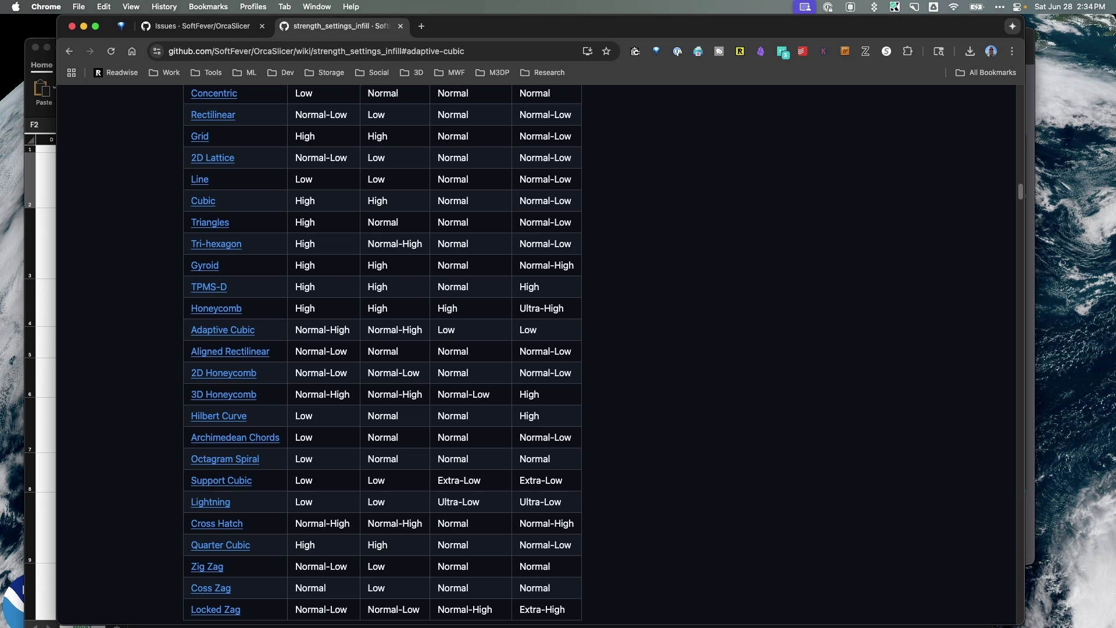
# Switch to OrcaSlicer, set the sparse infill pattern to Adaptive Cubic and slice the cube.
pyautogui.press('super+Tab')
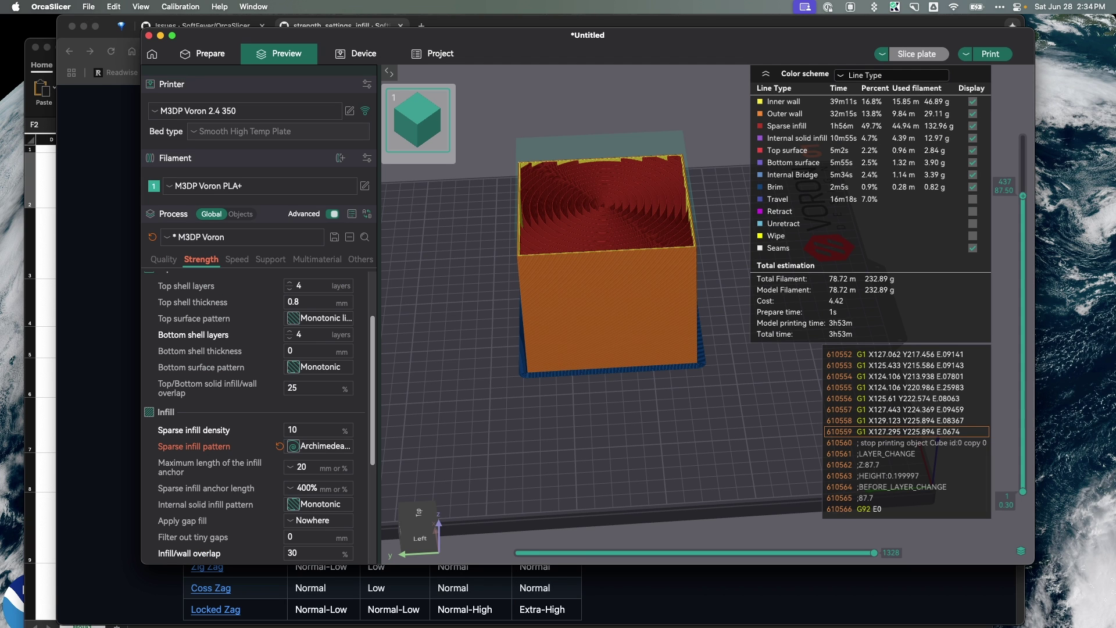
pyautogui.moveTo(728, 359); pyautogui.dragTo(702, 342)
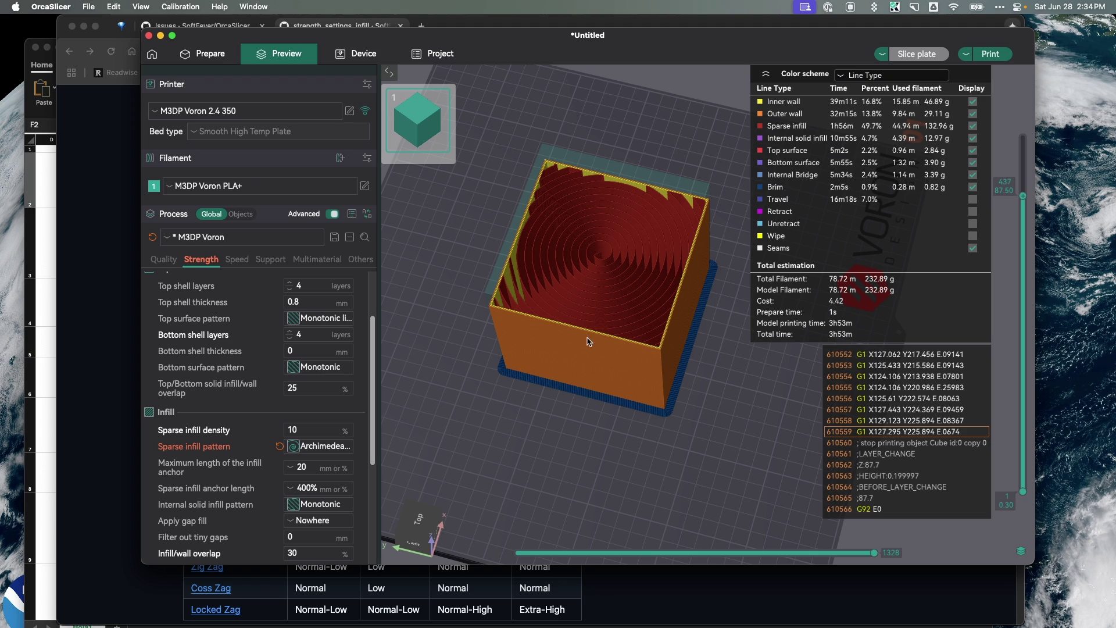
pyautogui.click(324, 445)
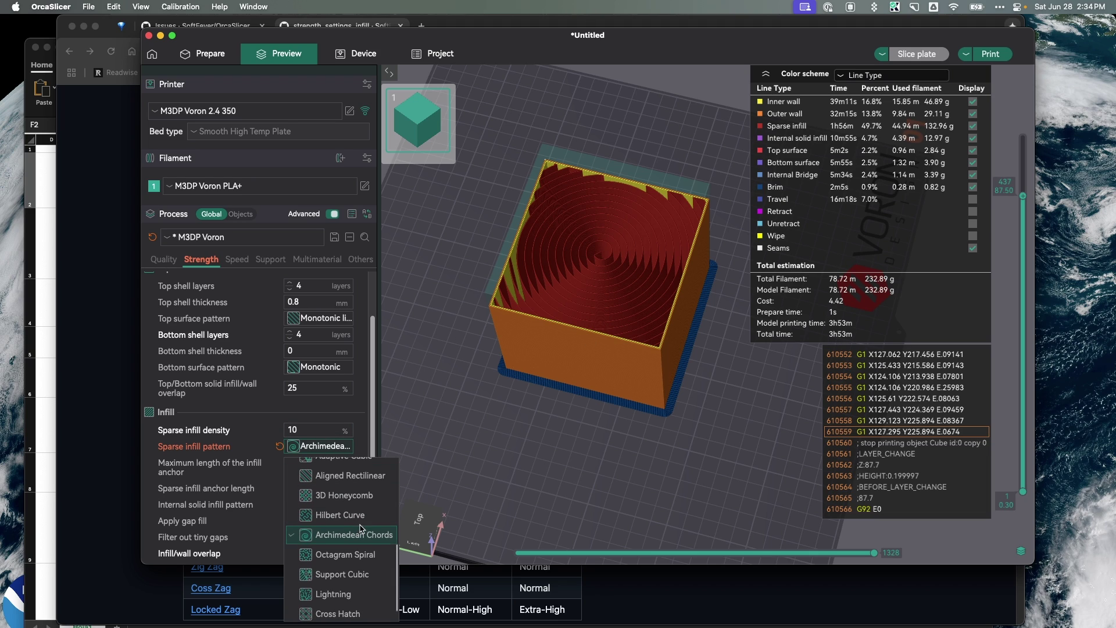
pyautogui.scroll(2, 364, 506)
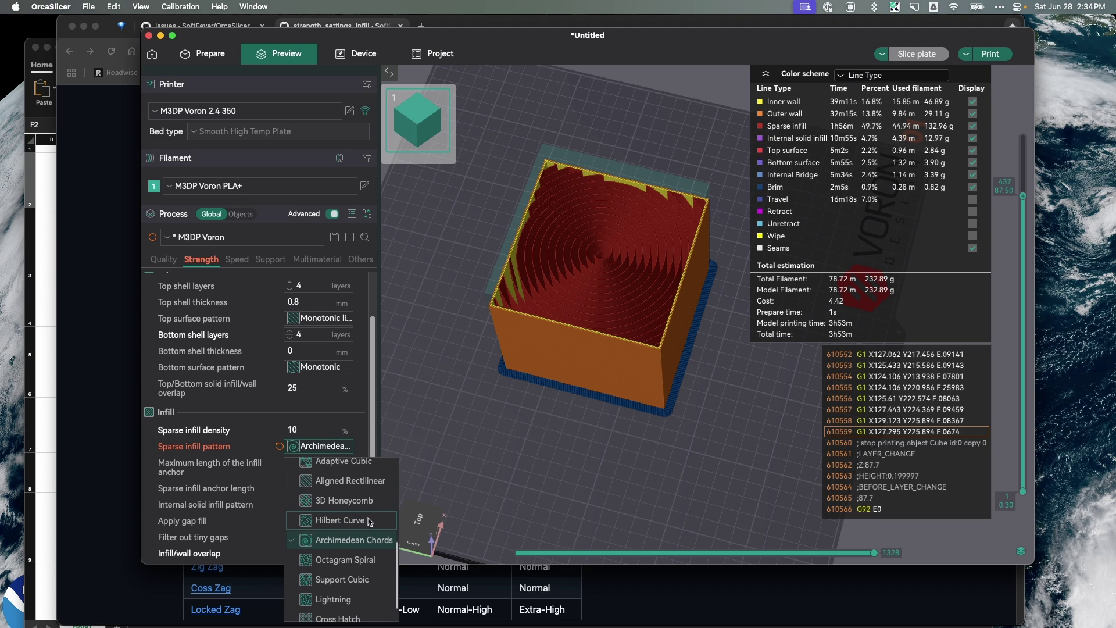
pyautogui.click(336, 470)
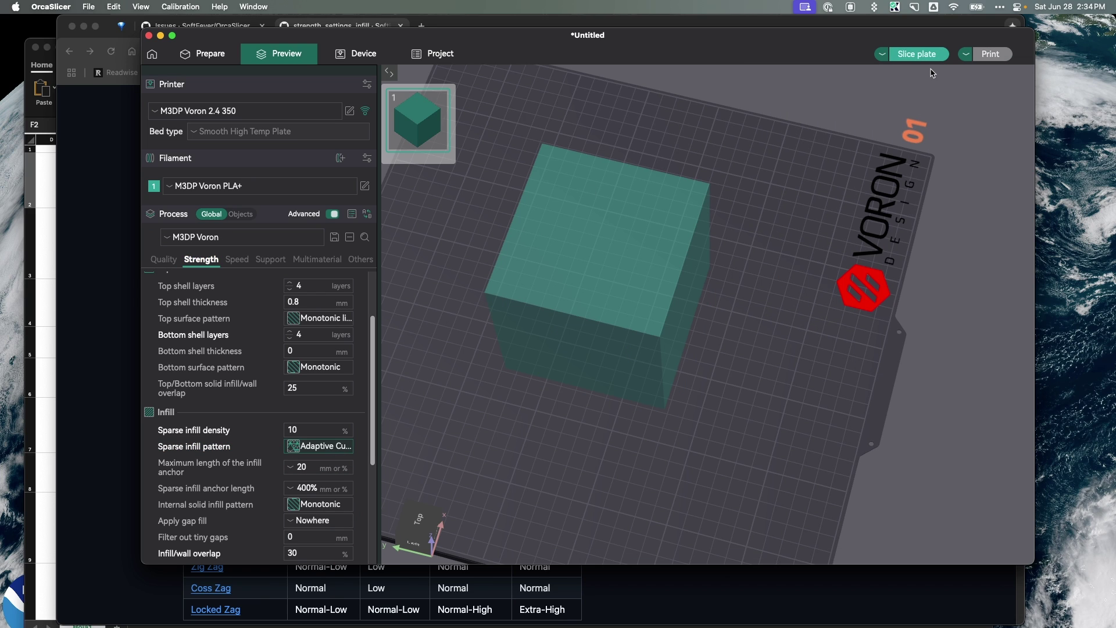
pyautogui.click(926, 58)
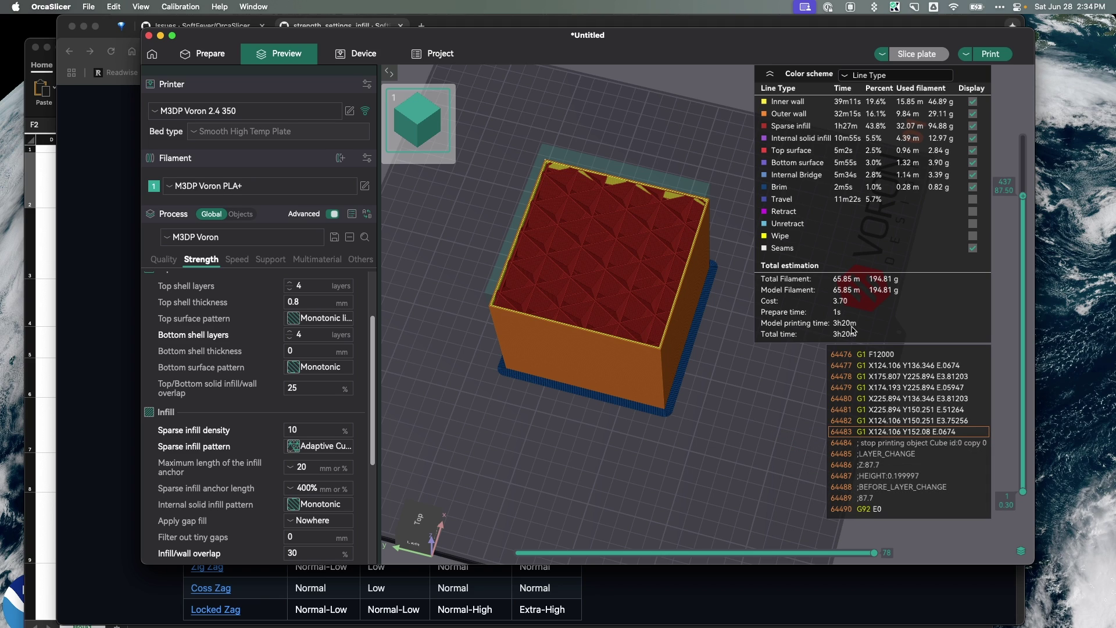
# Inspect the Adaptive Cubic infill from above with the preview cut at layers 363 and 236, then restore the full height at layer 524.
pyautogui.press('1')
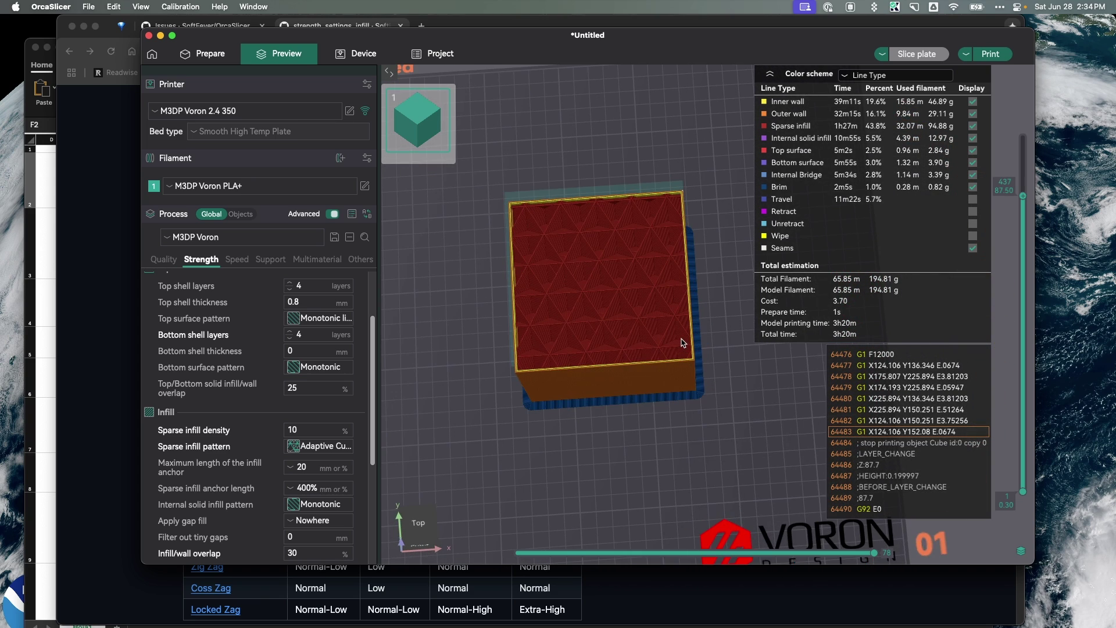
pyautogui.scroll(3, 682, 343)
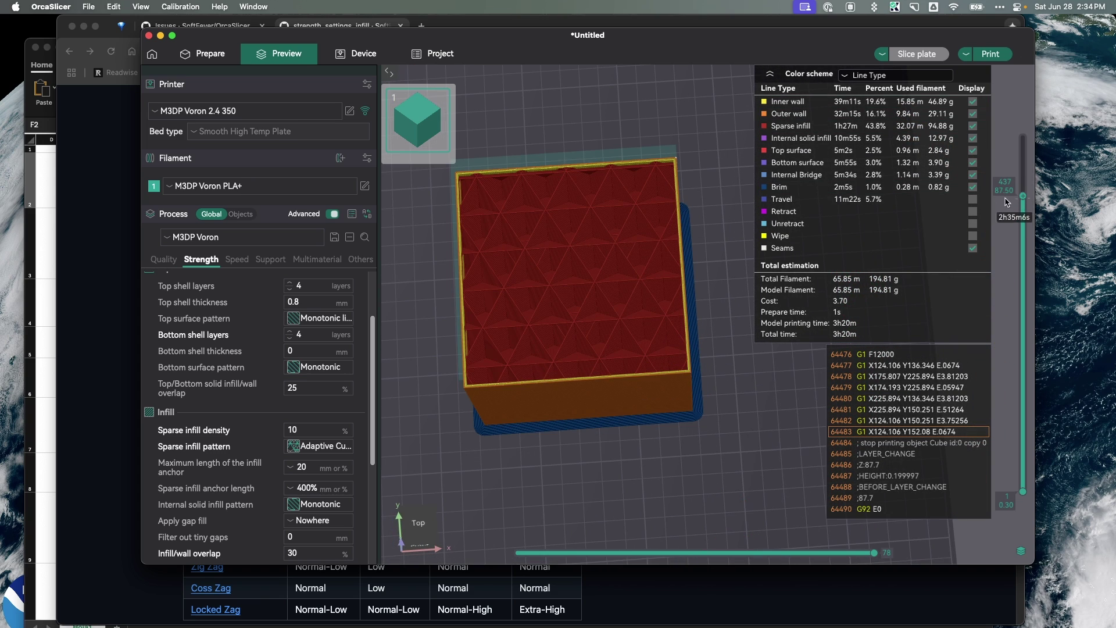
pyautogui.moveTo(1012, 200); pyautogui.dragTo(1038, 256)
pyautogui.scroll(5, 1036, 255)
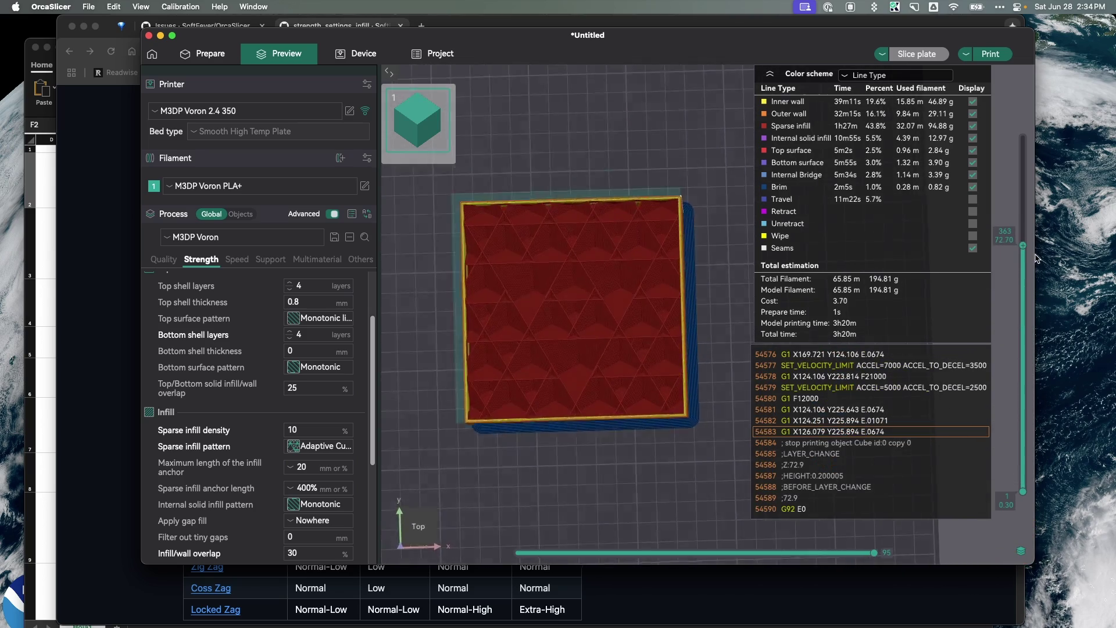
pyautogui.moveTo(1027, 249)
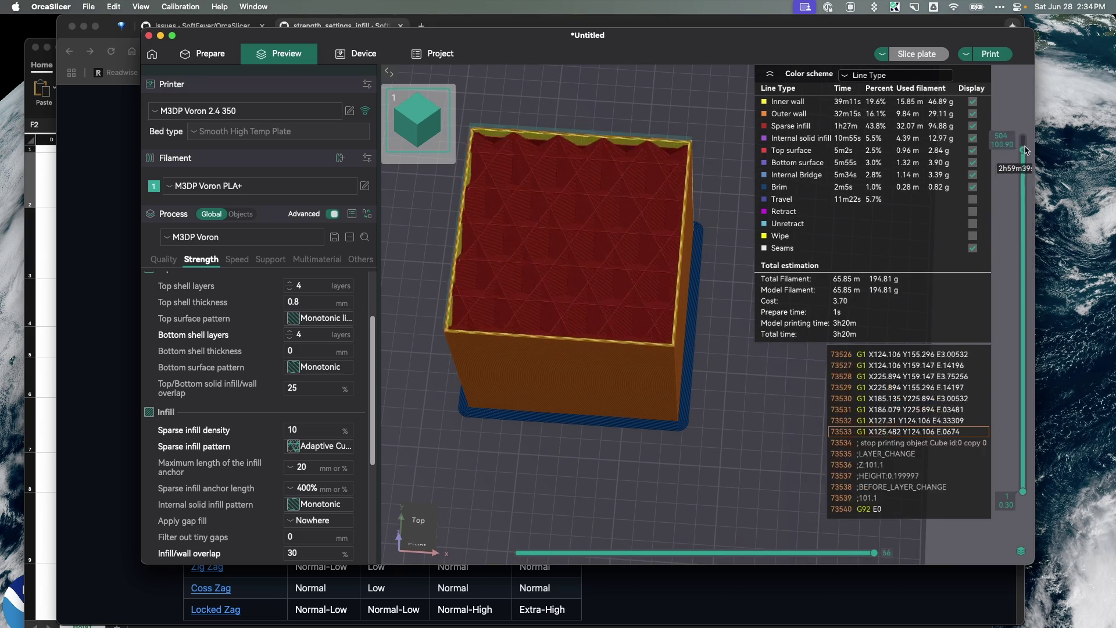
pyautogui.moveTo(1026, 145); pyautogui.dragTo(1023, 330)
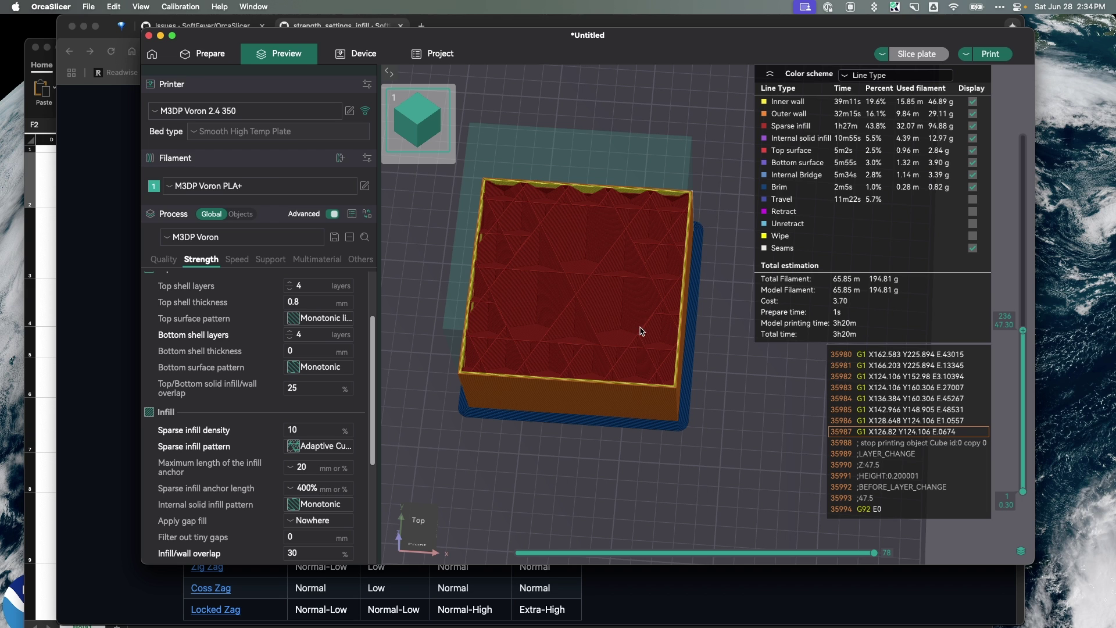
pyautogui.moveTo(1023, 330); pyautogui.dragTo(1026, 121)
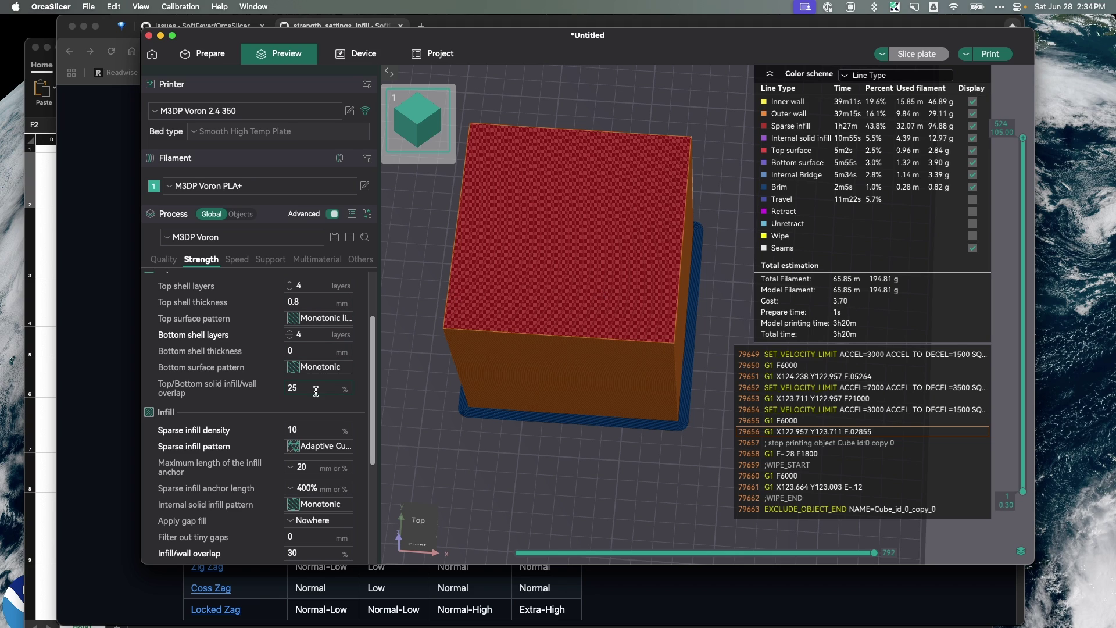
# Set the sparse infill pattern to Grid and slice the cube again.
pyautogui.click(321, 446)
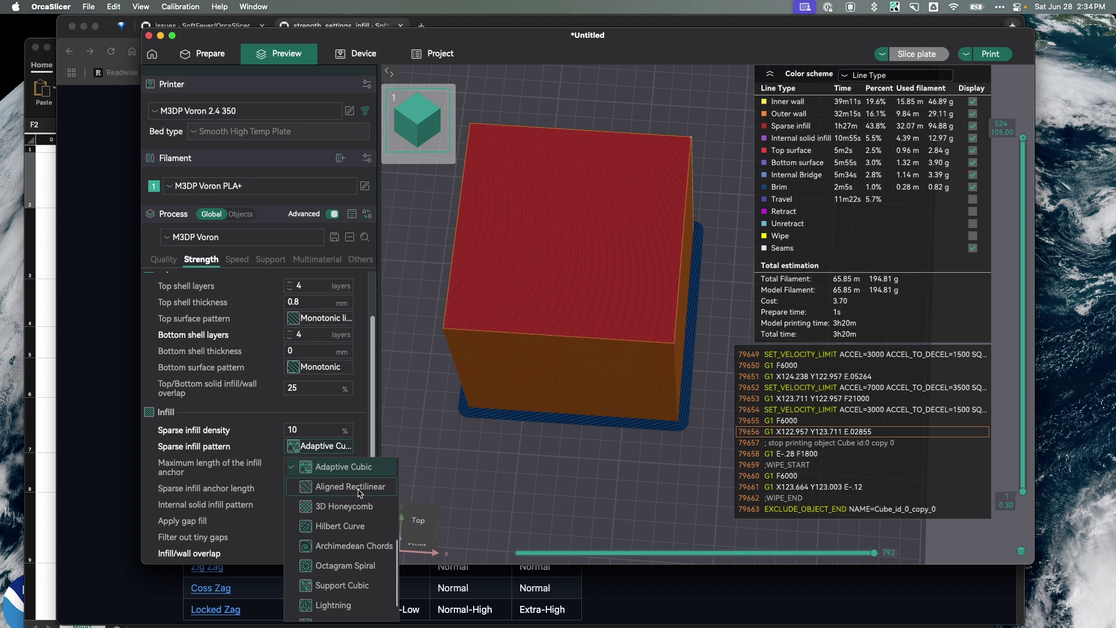
pyautogui.scroll(5, 361, 495)
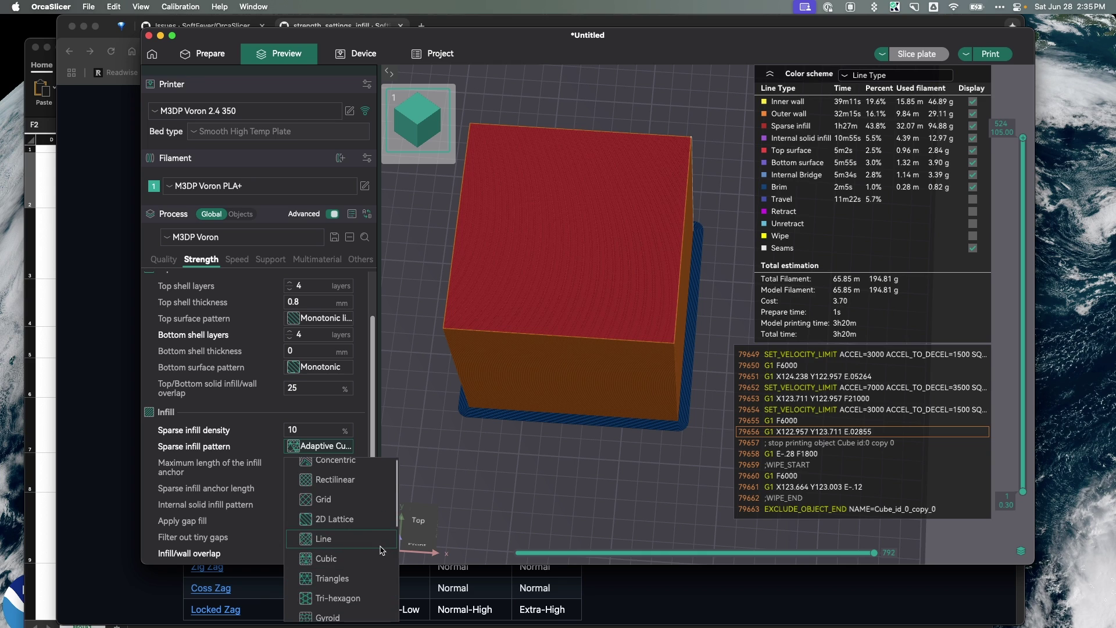
pyautogui.click(329, 507)
pyautogui.click(917, 53)
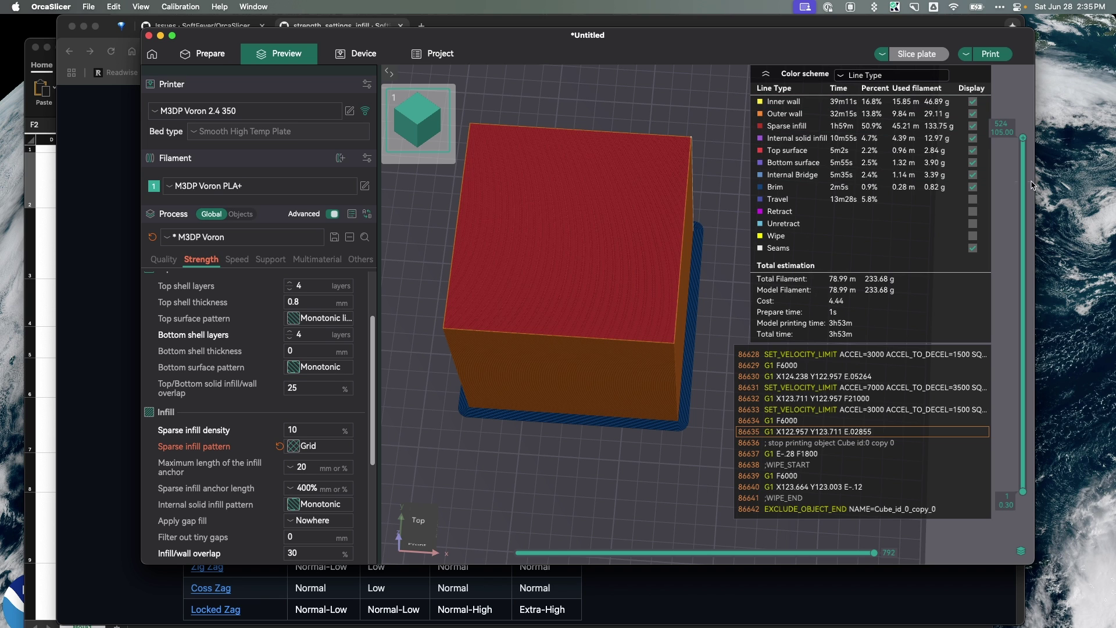
pyautogui.moveTo(1024, 137)
pyautogui.mouseDown()
pyautogui.moveTo(1010, 376)
pyautogui.moveTo(1023, 137)
pyautogui.mouseUp()
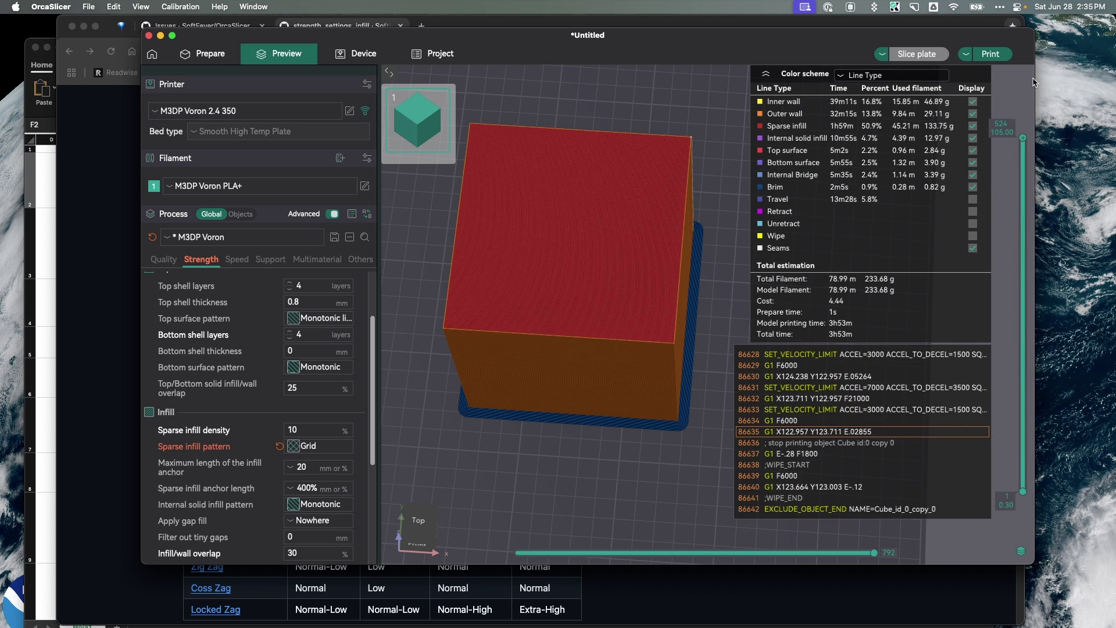
pyautogui.click(309, 448)
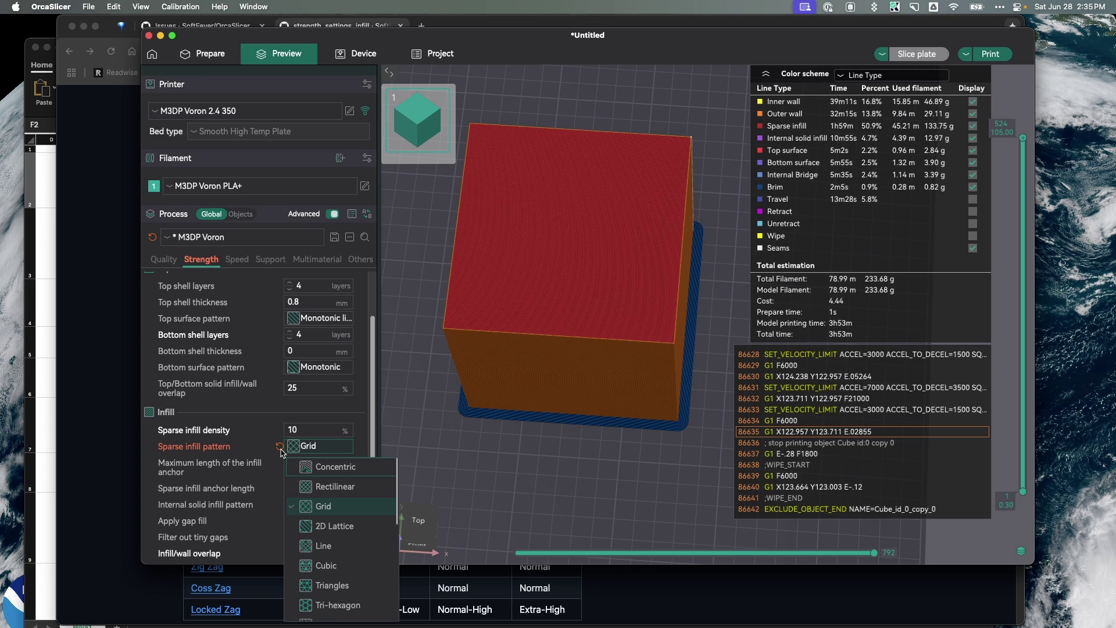
# Switch to Chrome and examine the whole Sparse Infill Pattern table from Concentric to Locked Zag, comparing strength, material usage and print time.
pyautogui.click(644, 599)
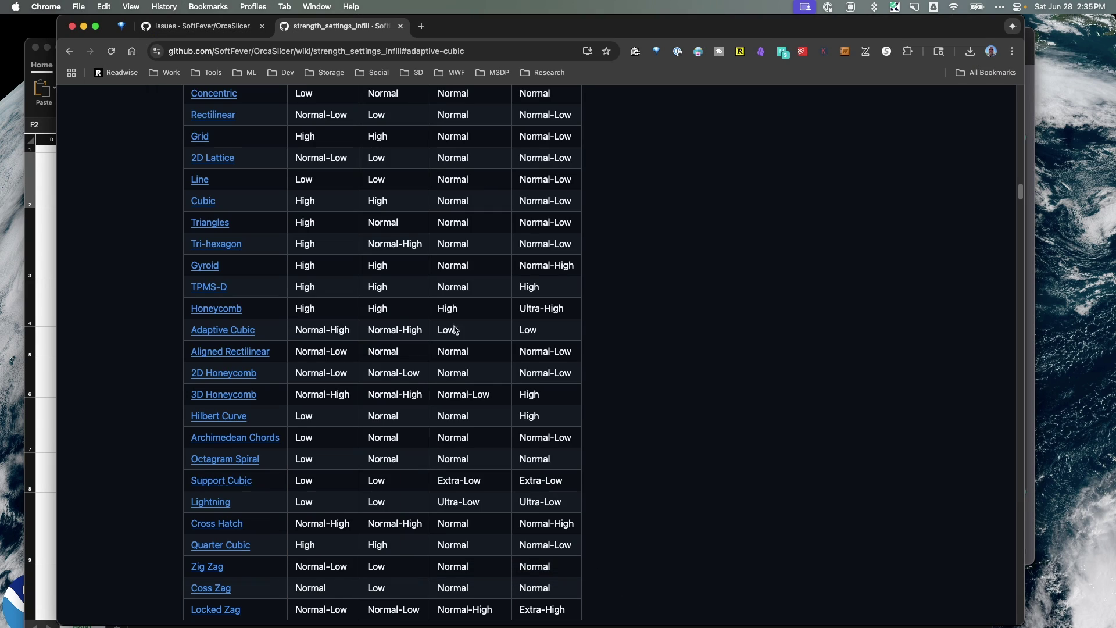
pyautogui.scroll(3, 375, 462)
pyautogui.scroll(-15, 372, 465)
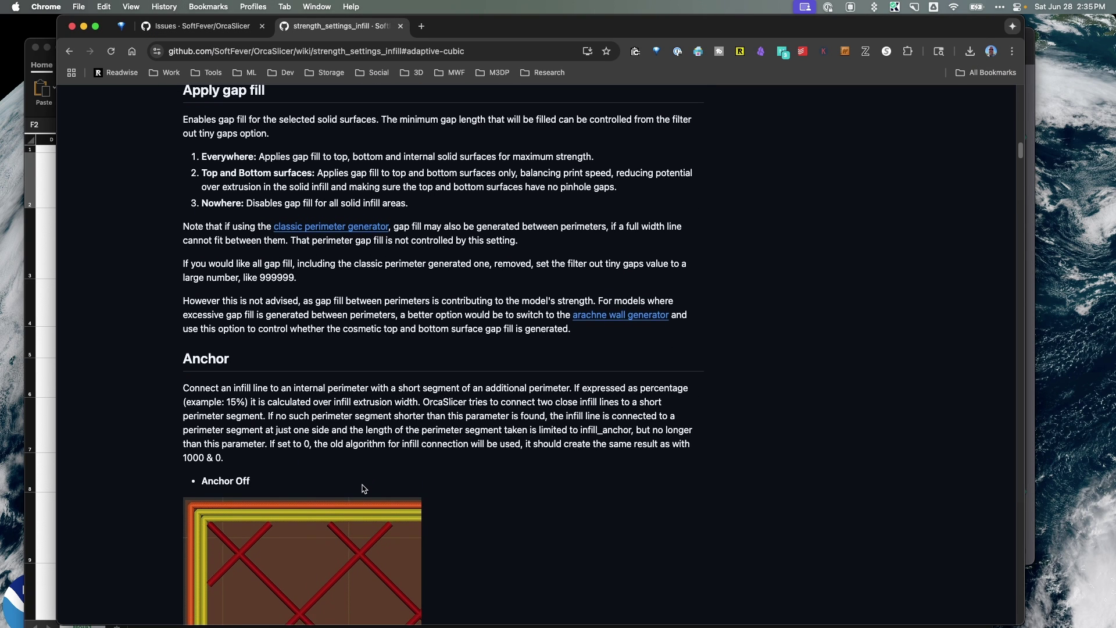
pyautogui.scroll(-10, 329, 544)
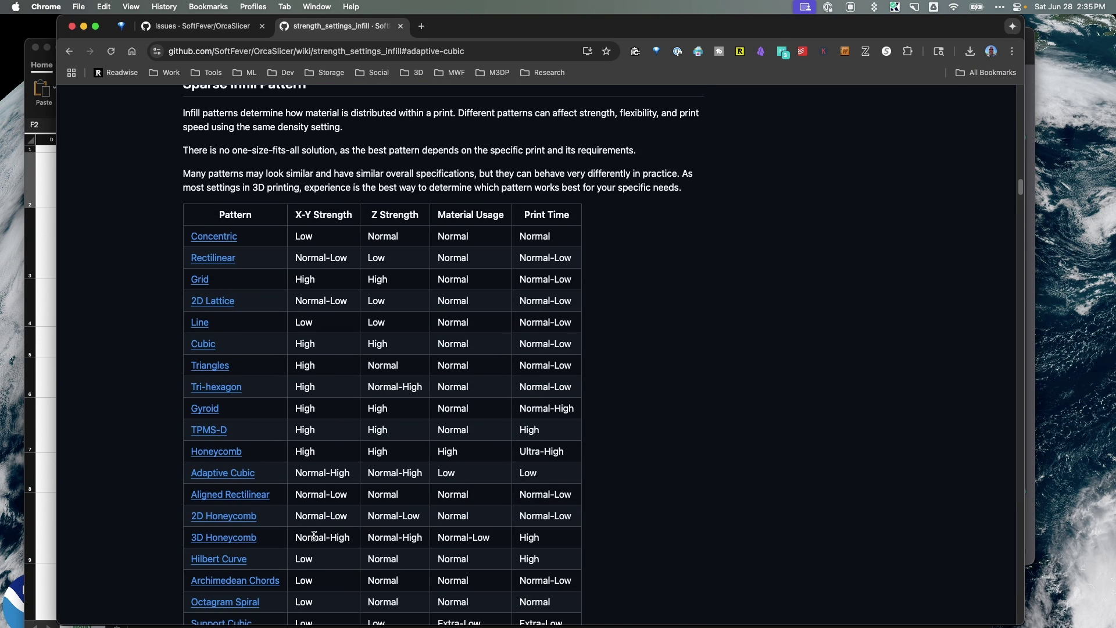
pyautogui.scroll(-5, 244, 461)
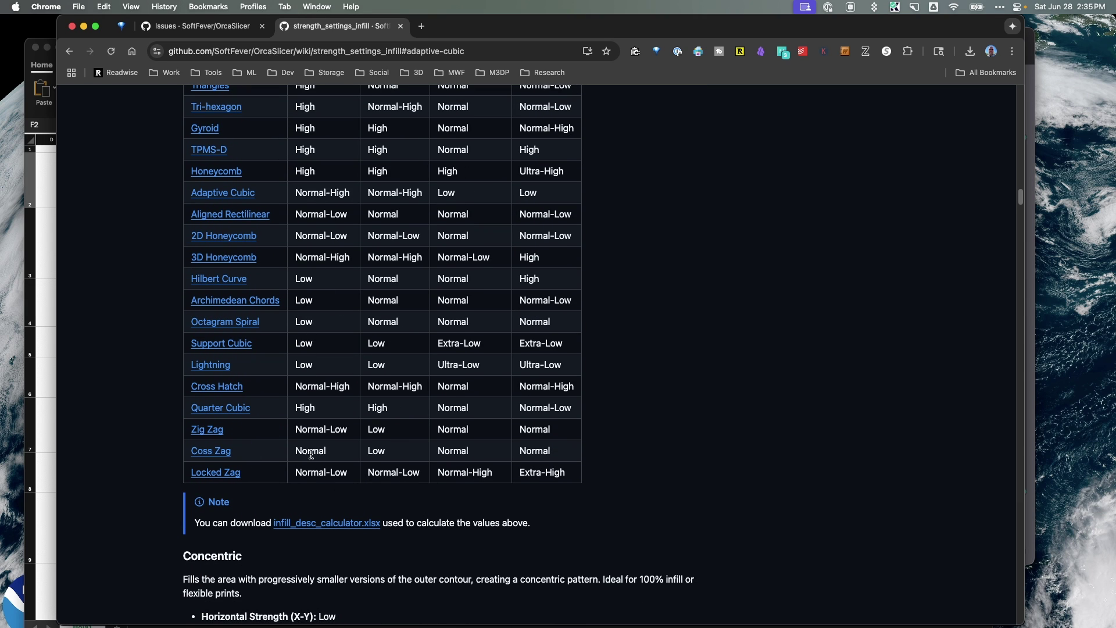
pyautogui.scroll(1, 328, 530)
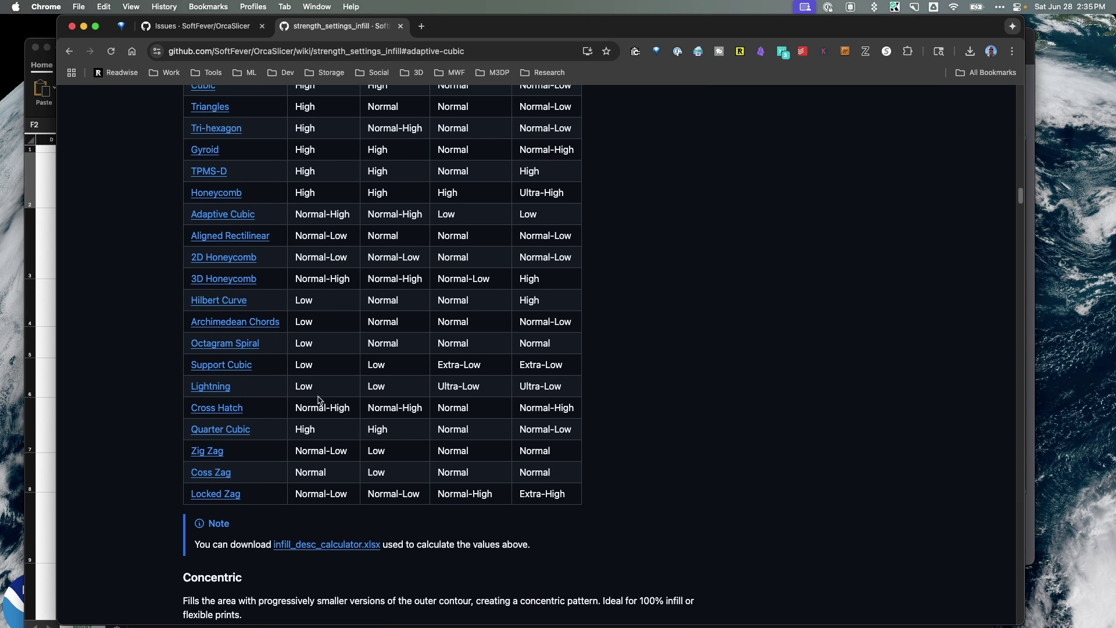
pyautogui.scroll(1, 360, 509)
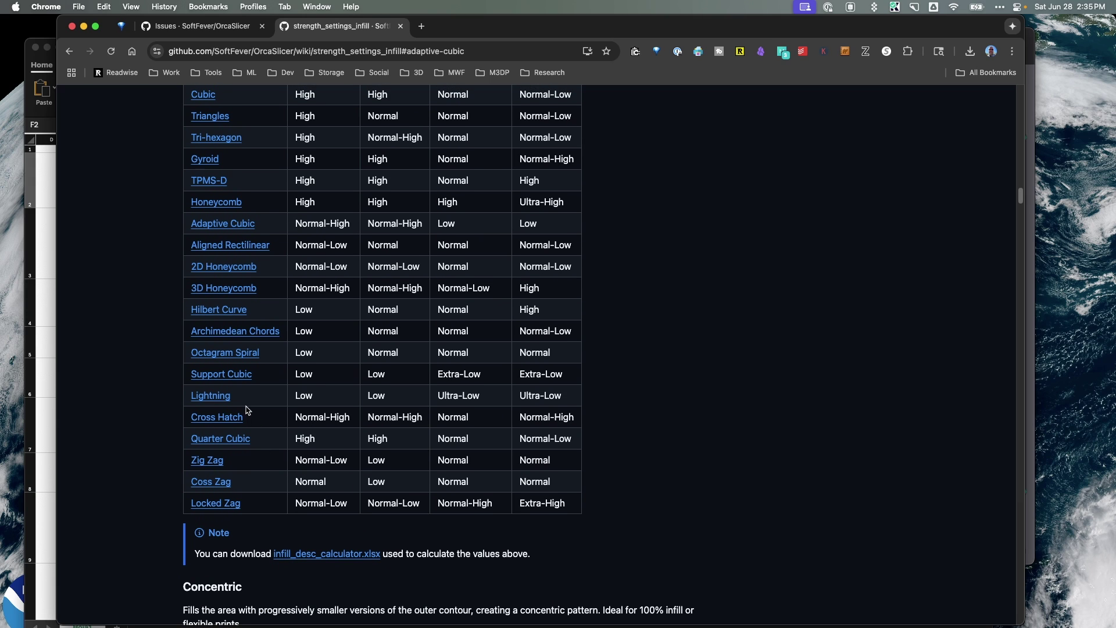
pyautogui.scroll(3, 340, 461)
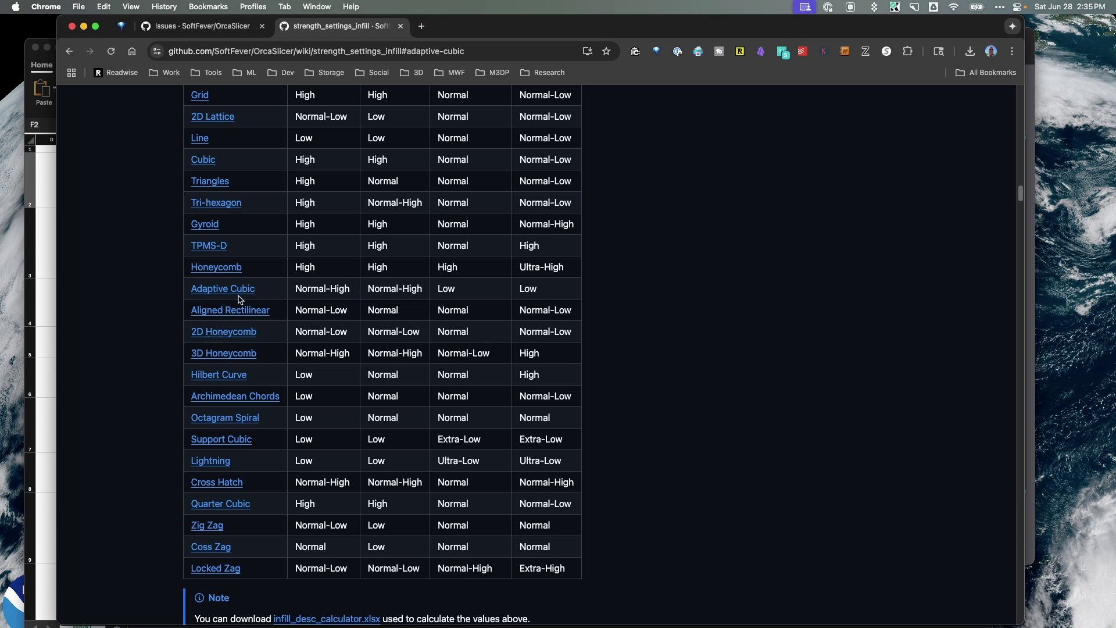
pyautogui.scroll(8, 299, 424)
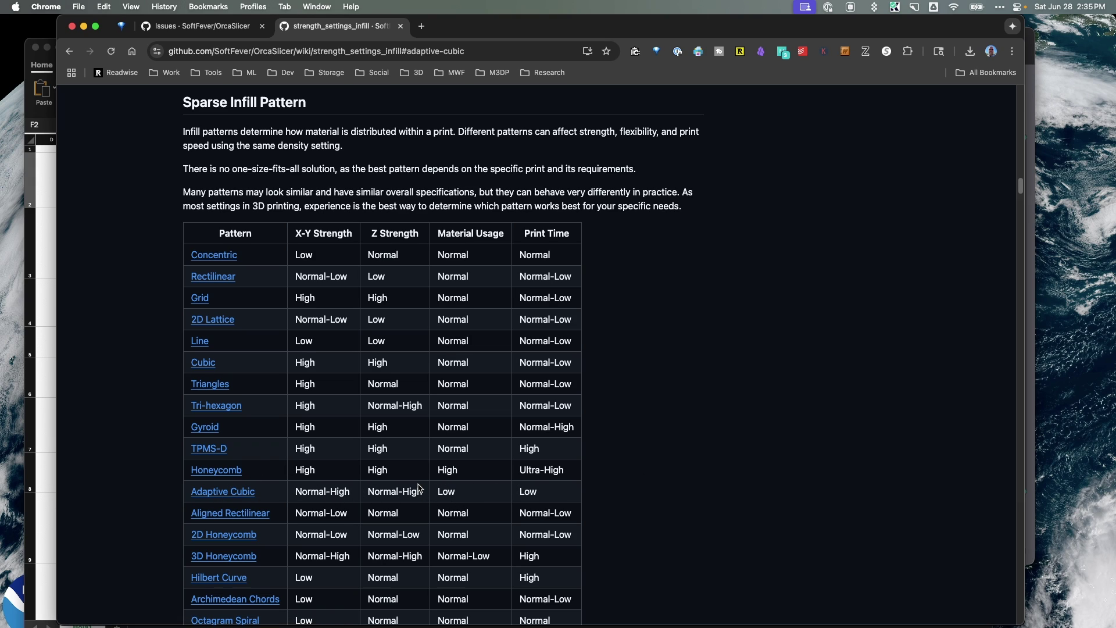
pyautogui.scroll(-5, 414, 482)
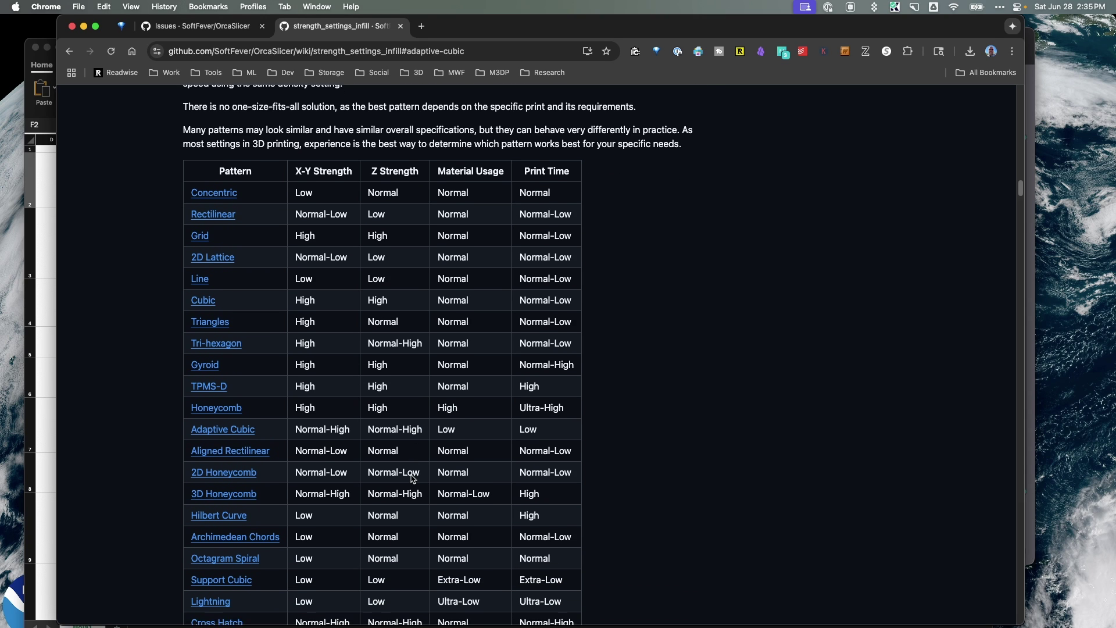
# Examine the individual pattern descriptions and preview images from Concentric to Cubic, and return to the pattern comparison table.
pyautogui.scroll(-7, 410, 479)
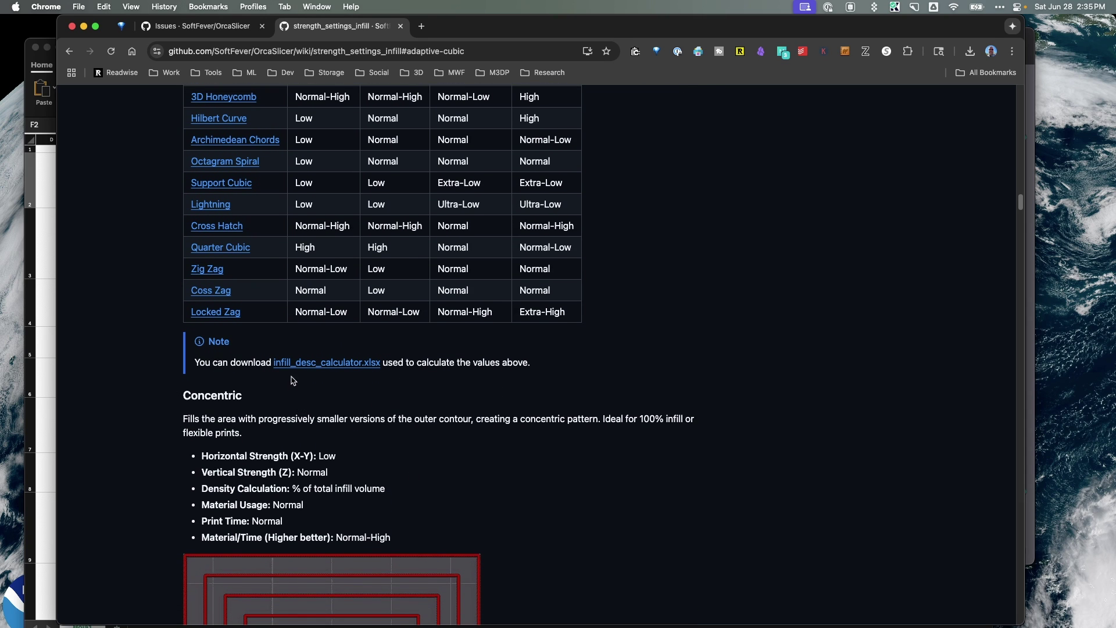
pyautogui.scroll(-20, 292, 476)
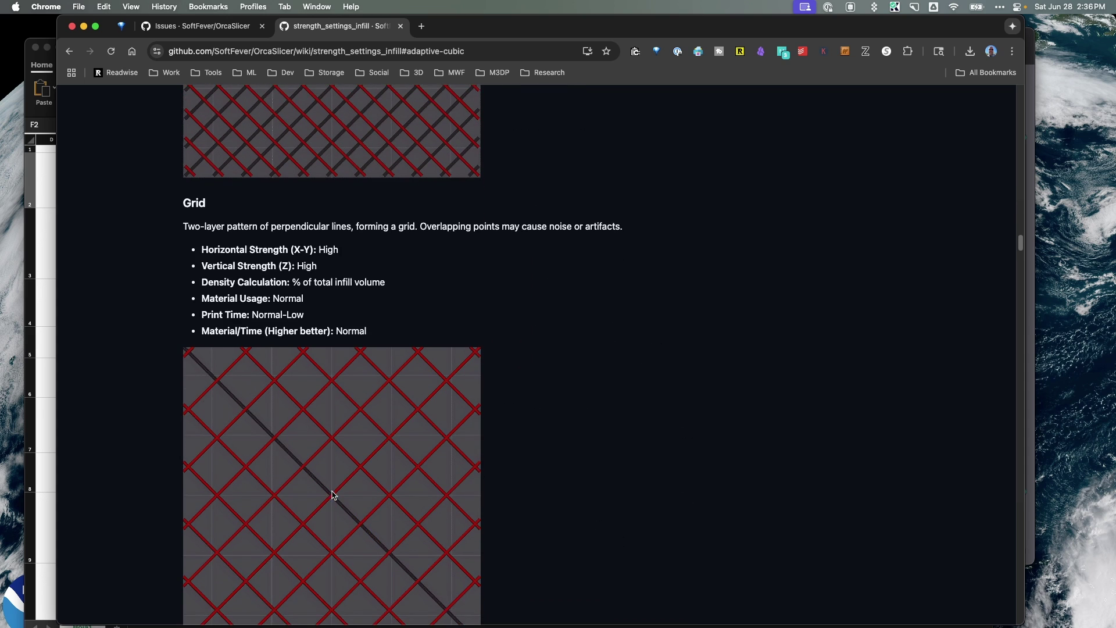
pyautogui.scroll(-15, 337, 499)
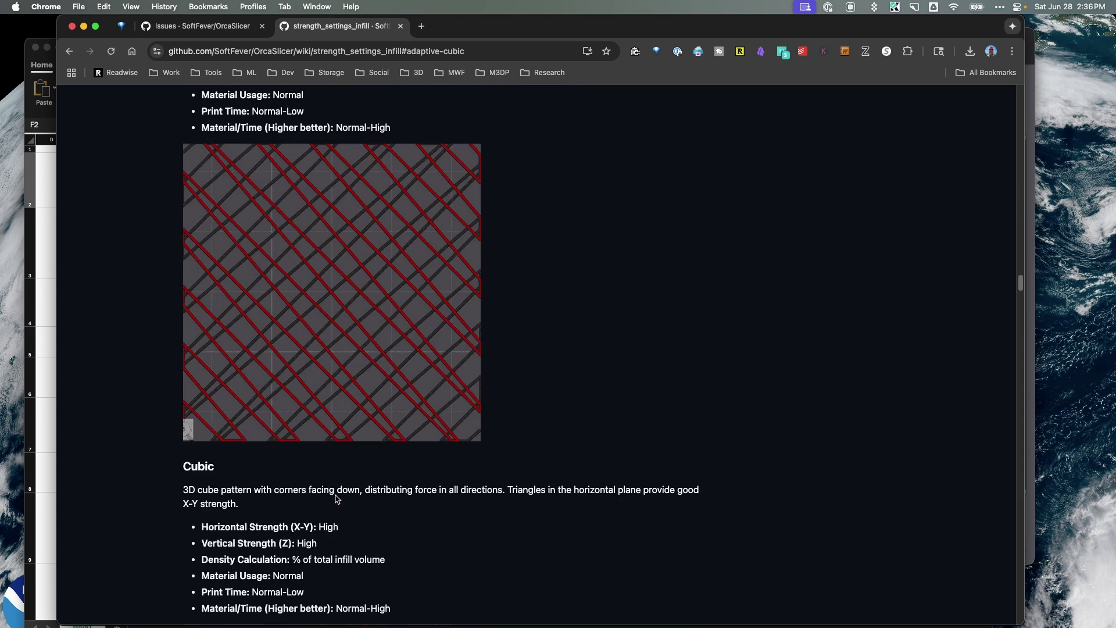
pyautogui.scroll(12, 336, 502)
pyautogui.scroll(-10, 336, 501)
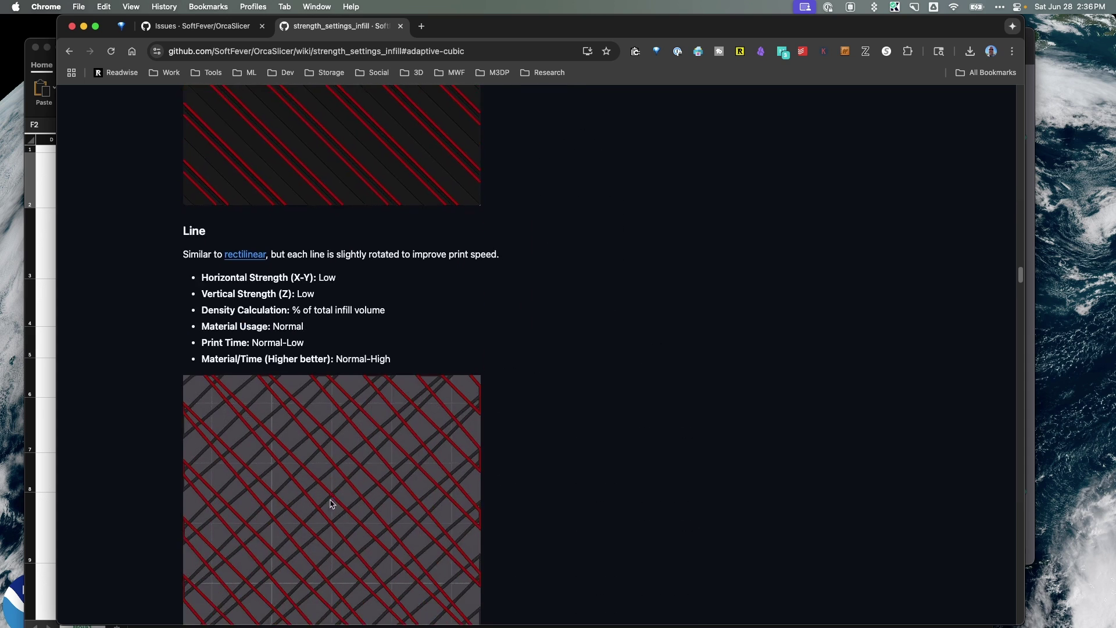
pyautogui.scroll(20, 329, 502)
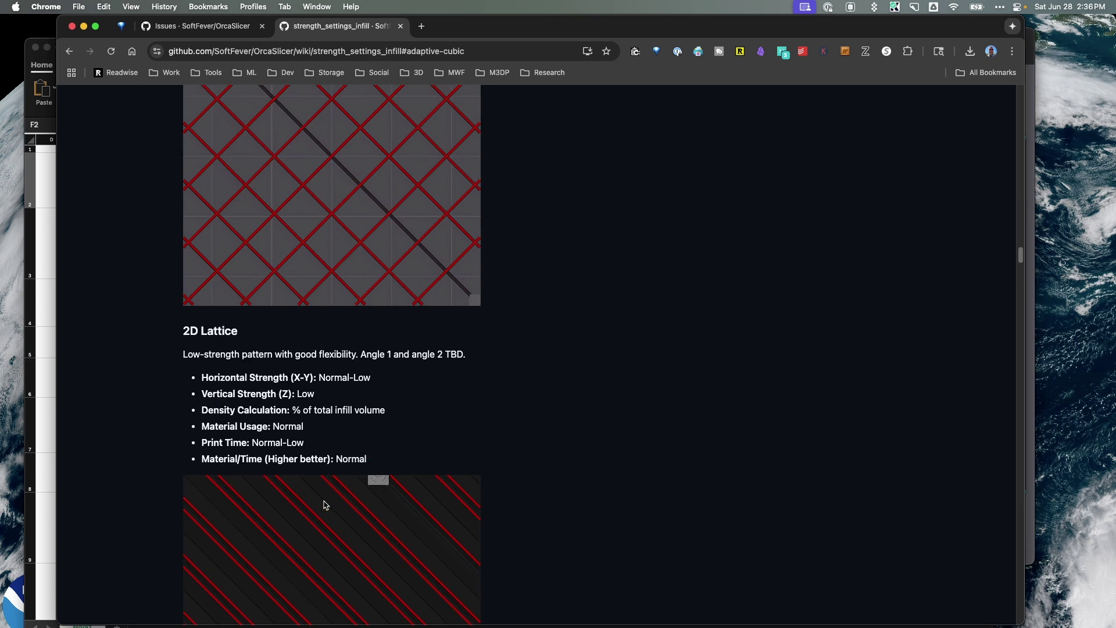
pyautogui.scroll(15, 324, 503)
pyautogui.scroll(-4, 302, 483)
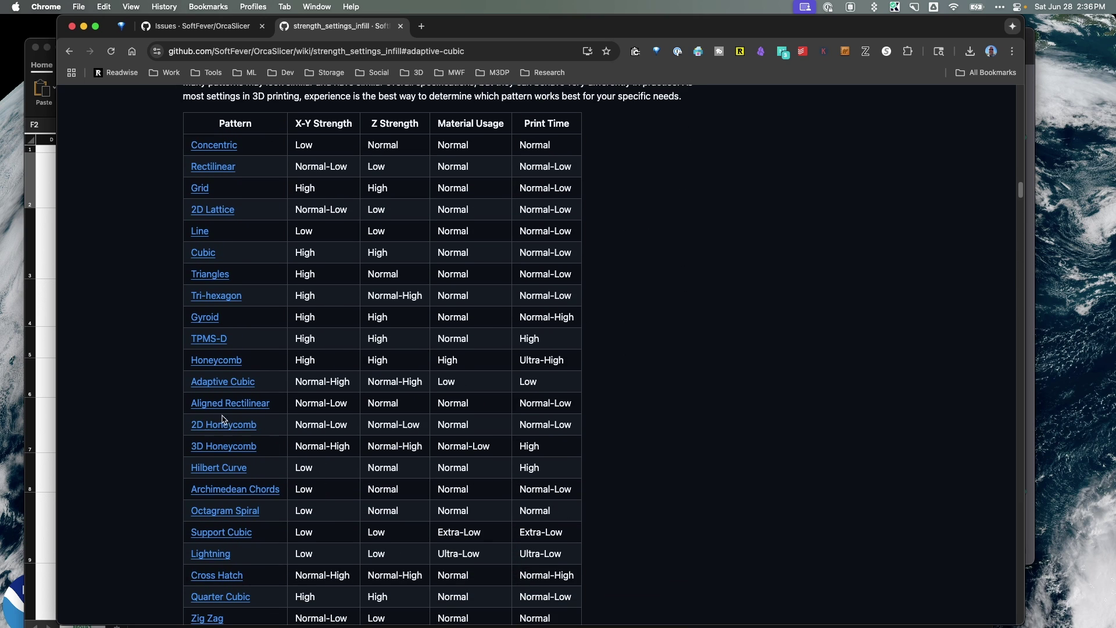
# Open the Adaptive Cubic section from the table, review its ratings and return to the infill_desc_calculator.xlsx note.
pyautogui.click(219, 382)
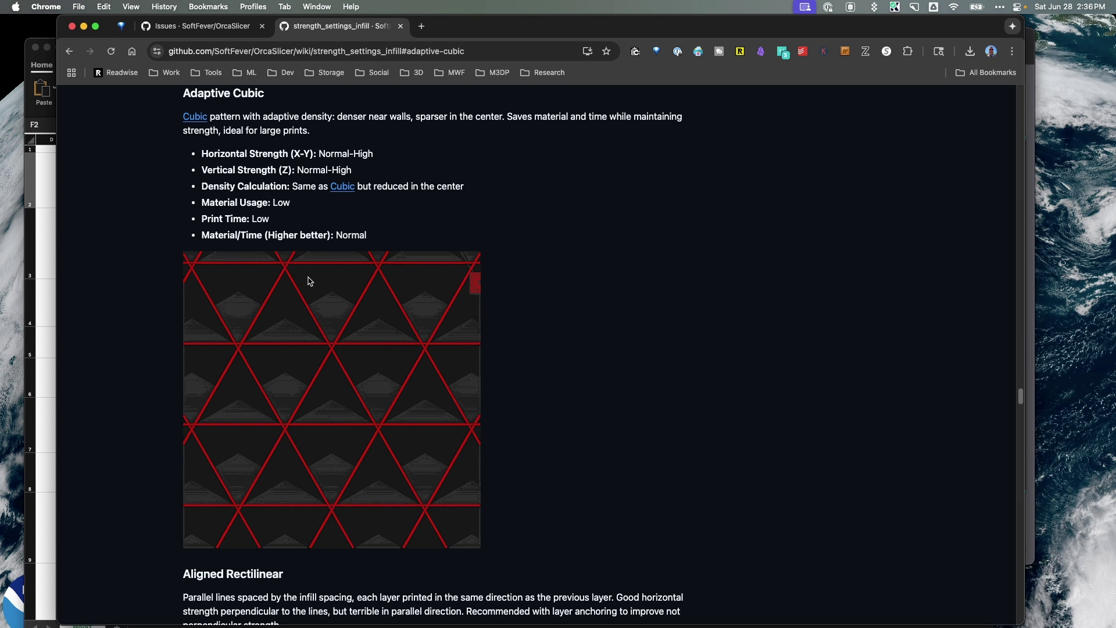
pyautogui.scroll(20, 310, 281)
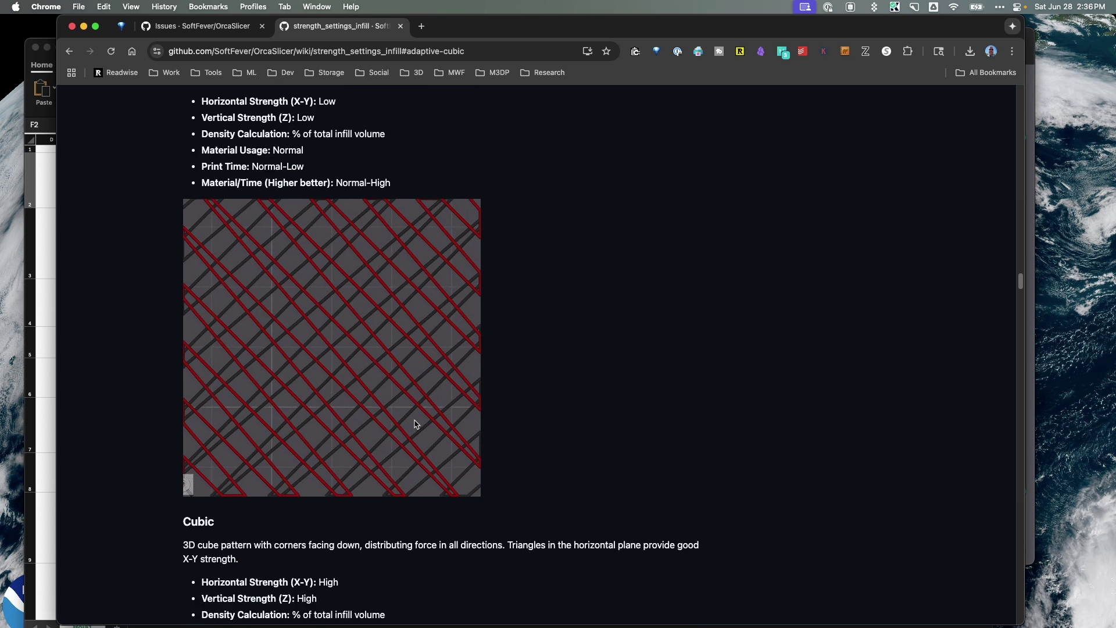
pyautogui.scroll(20, 416, 424)
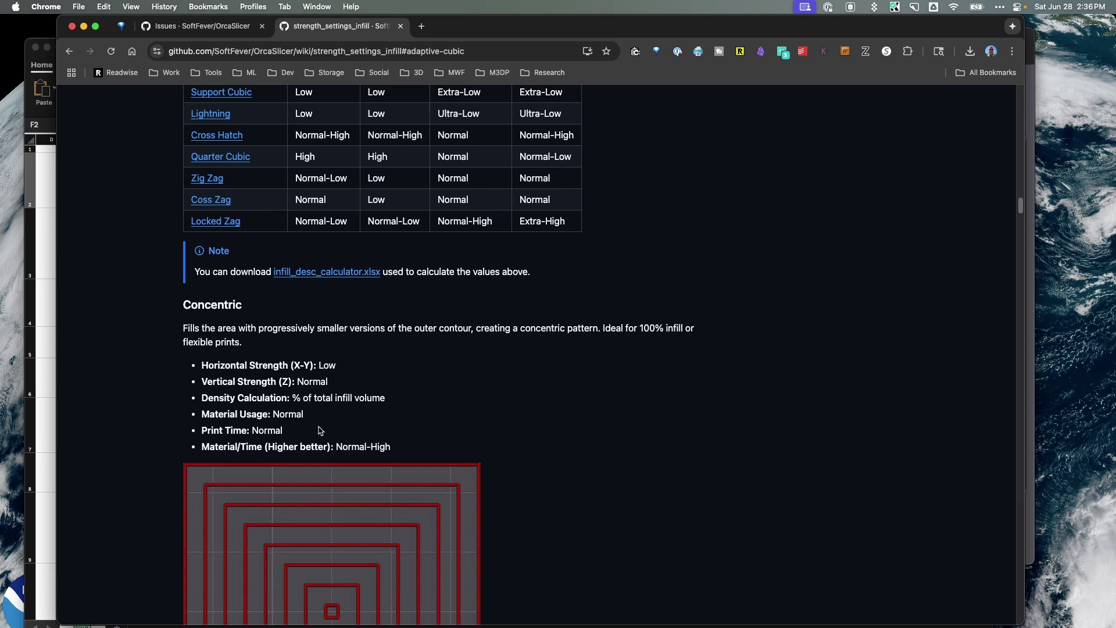
# Switch to Excel, examine the infill_desc_calculator rows for strength, print time, grams and material usage, and shift the workbook window sideways.
pyautogui.click(44, 263)
pyautogui.scroll(-15, 470, 344)
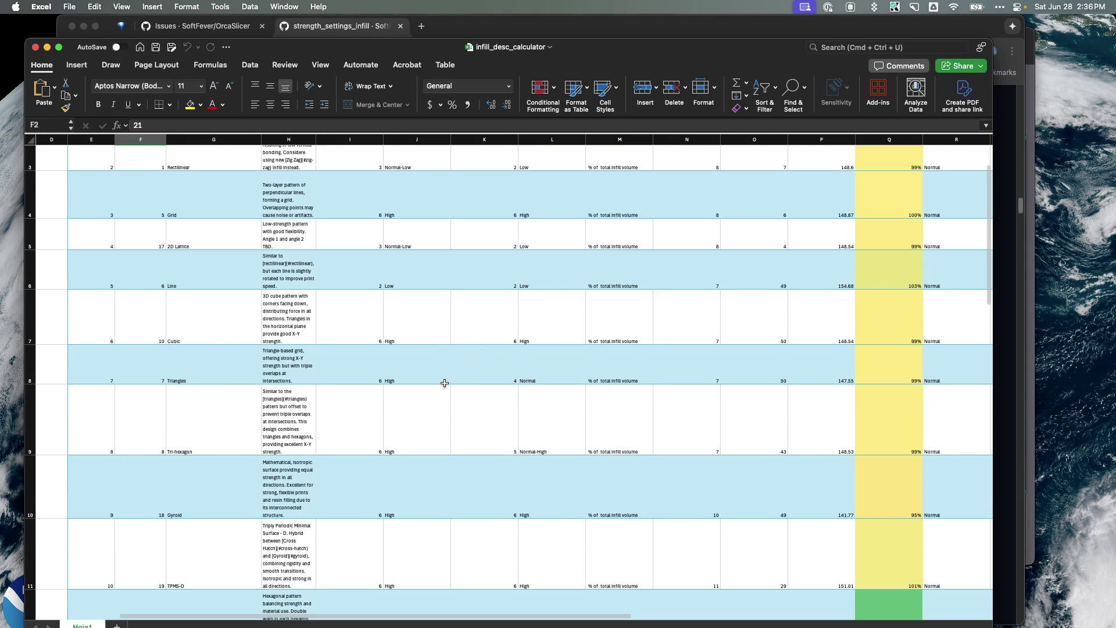
pyautogui.scroll(-15, 444, 391)
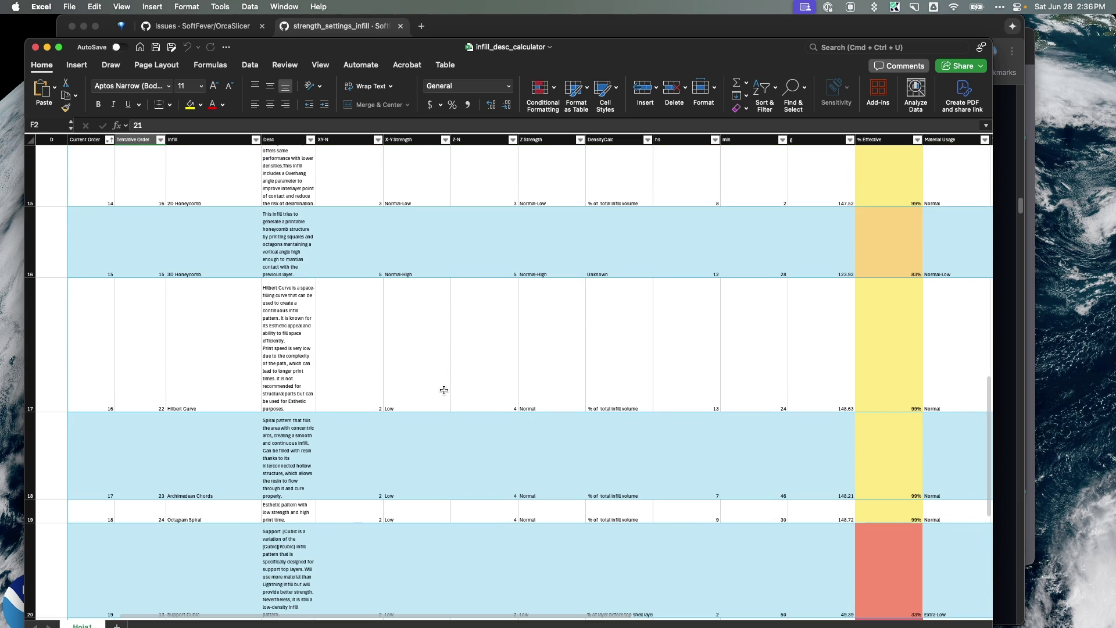
pyautogui.scroll(15, 431, 360)
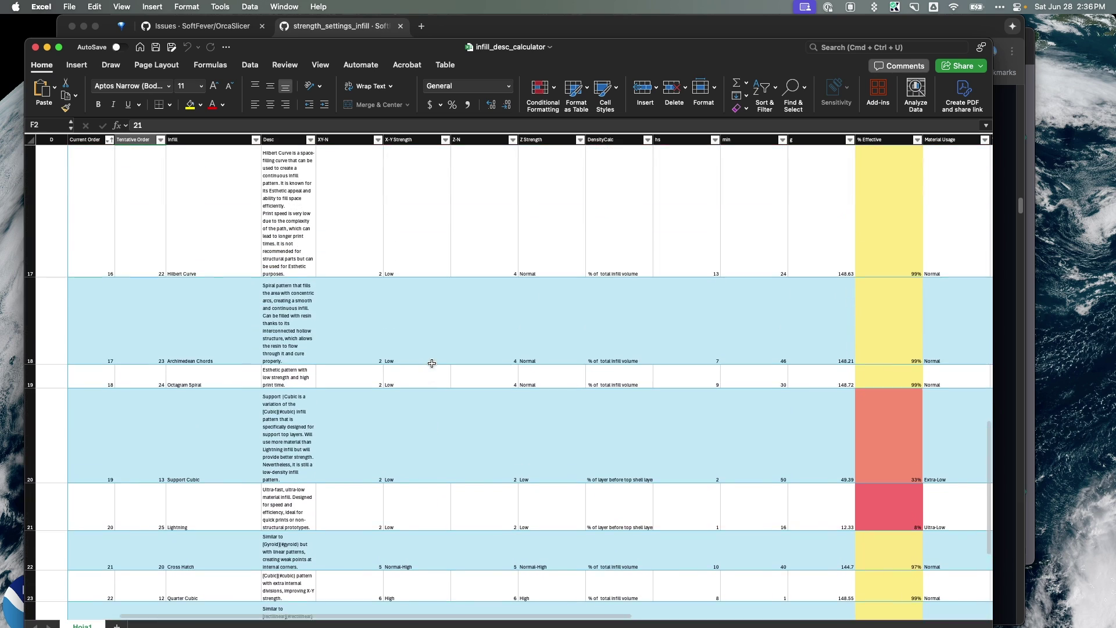
pyautogui.scroll(10, 504, 468)
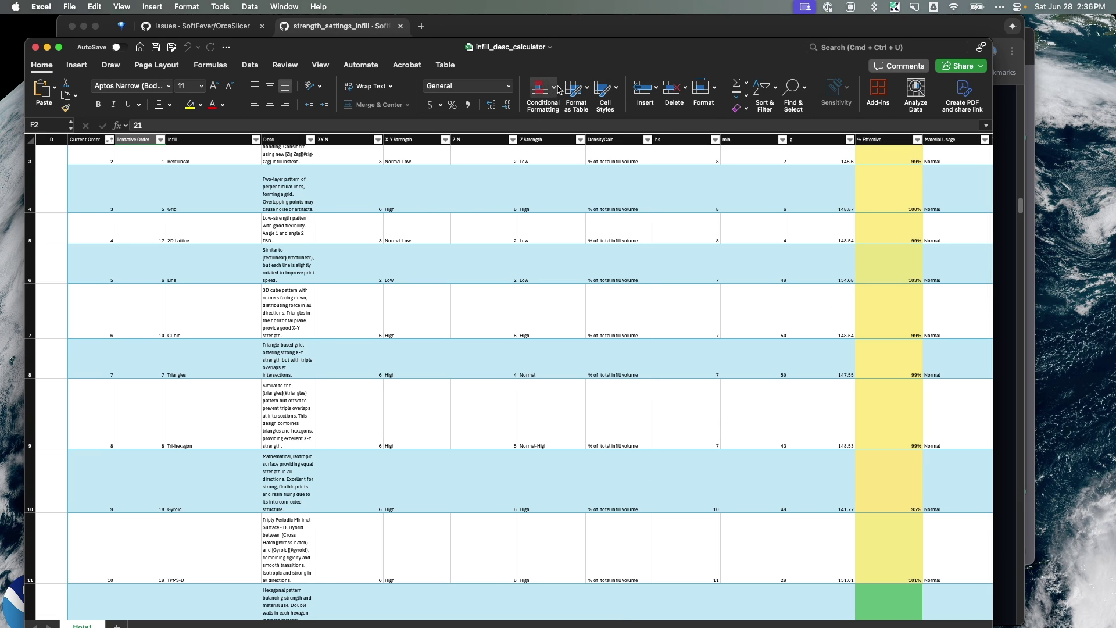
pyautogui.moveTo(586, 50); pyautogui.dragTo(669, 52)
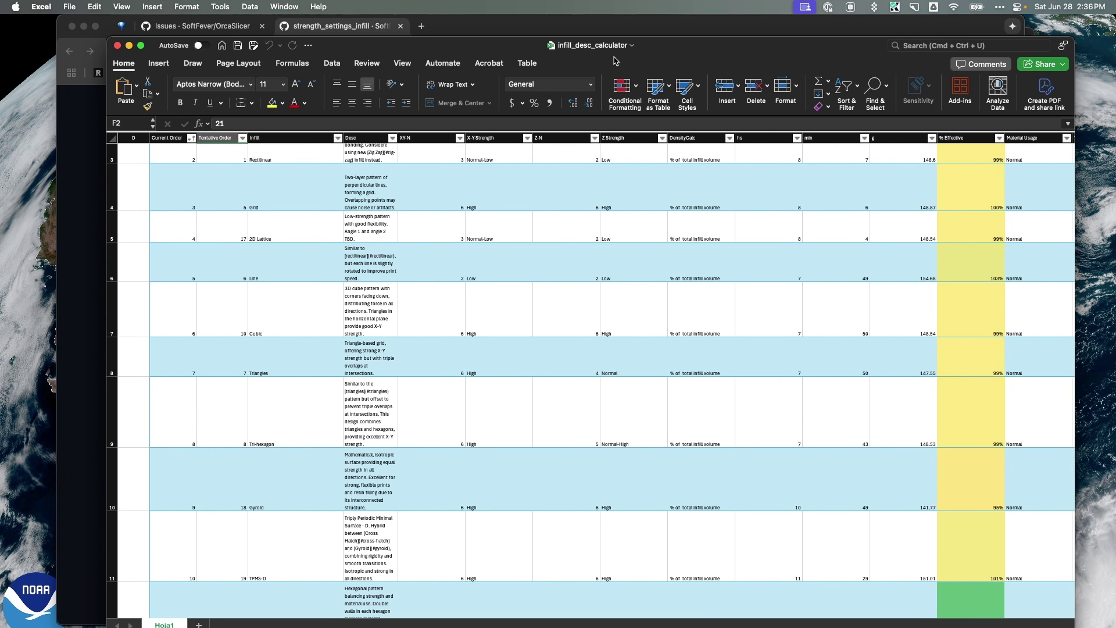